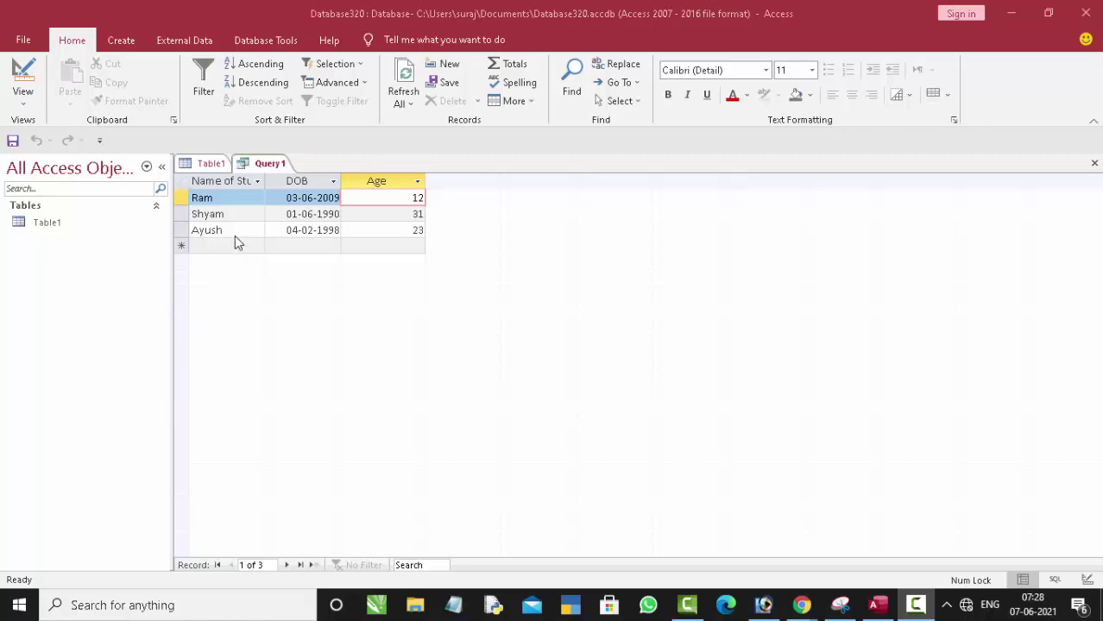
Autofit the Name of Student column and enter a fourth student's name in the new row.
{"action": "double_click", "coordinate": [265, 180]}
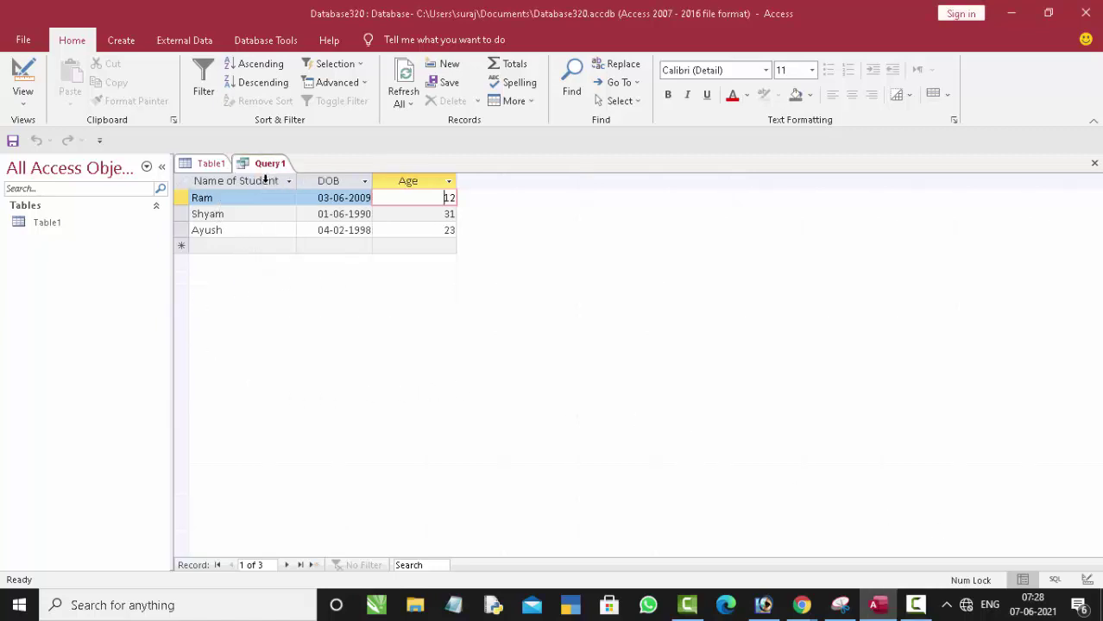
{"action": "left_click", "coordinate": [259, 181]}
{"action": "left_click", "coordinate": [228, 247]}
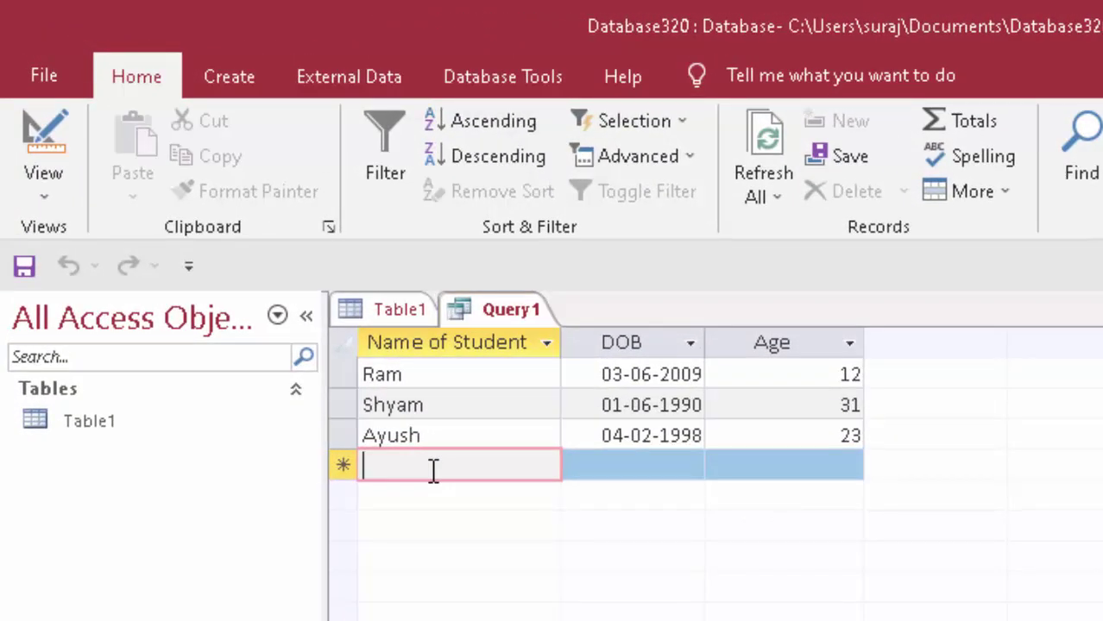
{"action": "type", "text": "S"}
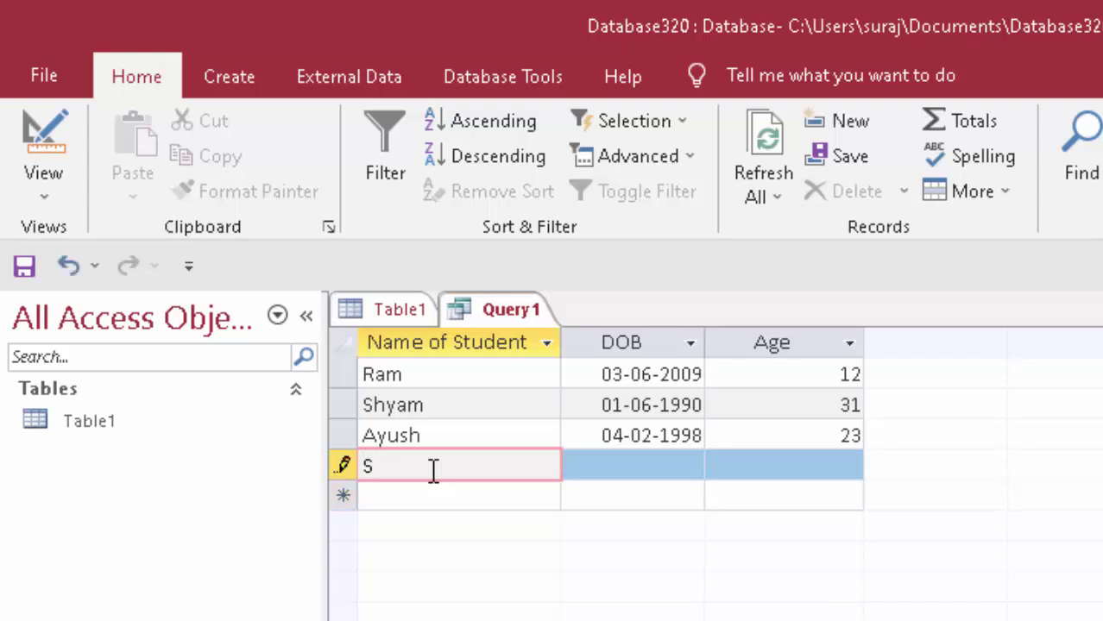
{"action": "type", "text": "uneeta"}
{"action": "key", "text": "Tab"}
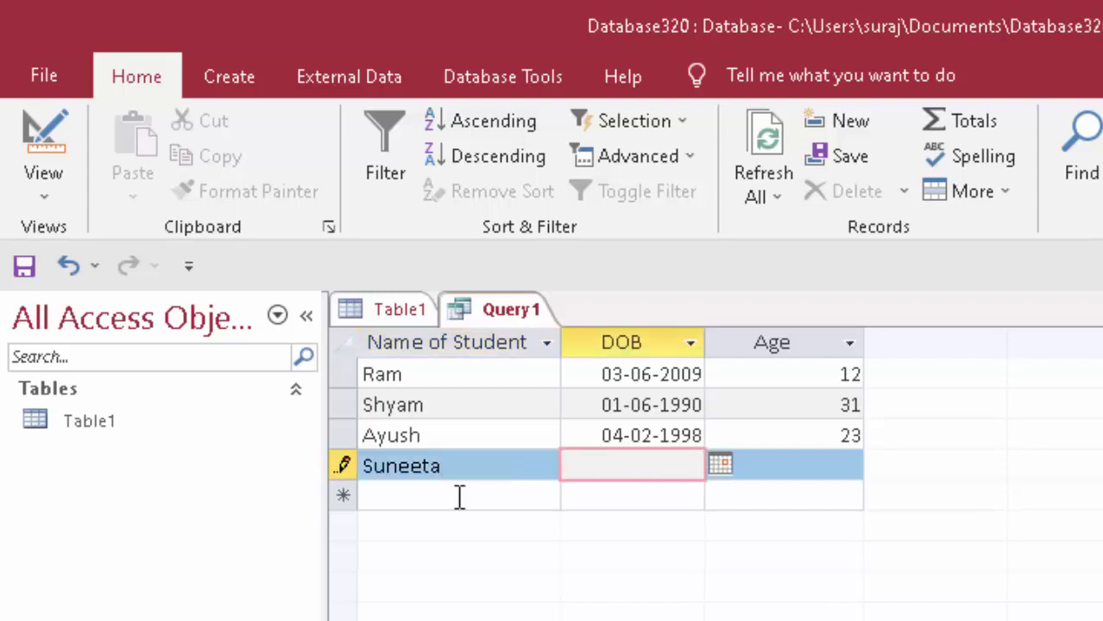
Set the fourth student's DOB to 01-08-2010 so the Age shows 11.
{"action": "left_click", "coordinate": [719, 466]}
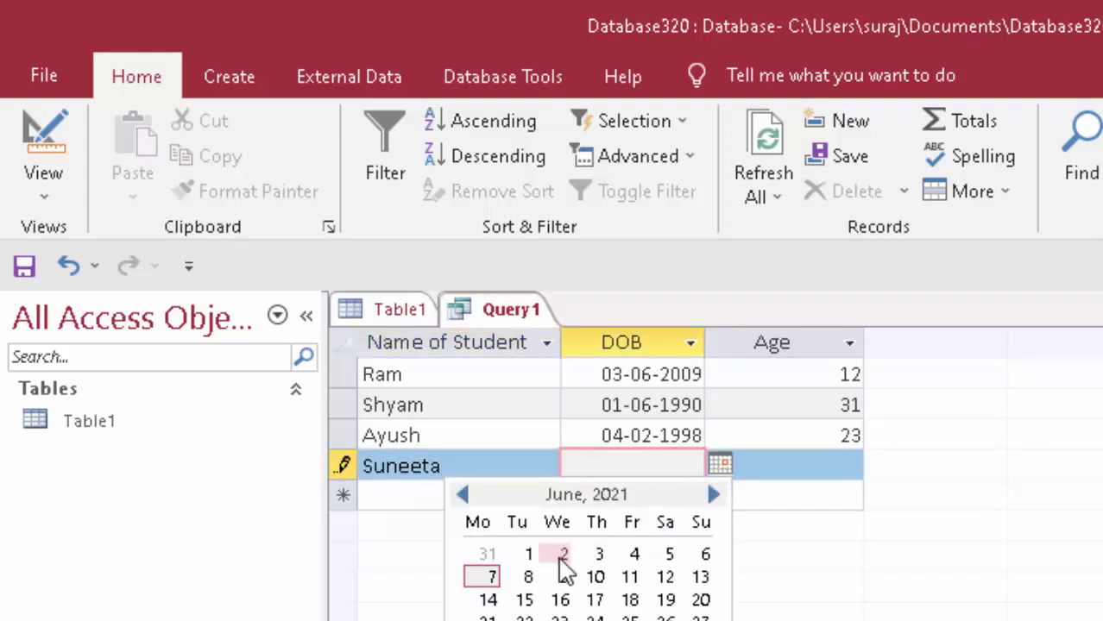
{"action": "left_click", "coordinate": [713, 495]}
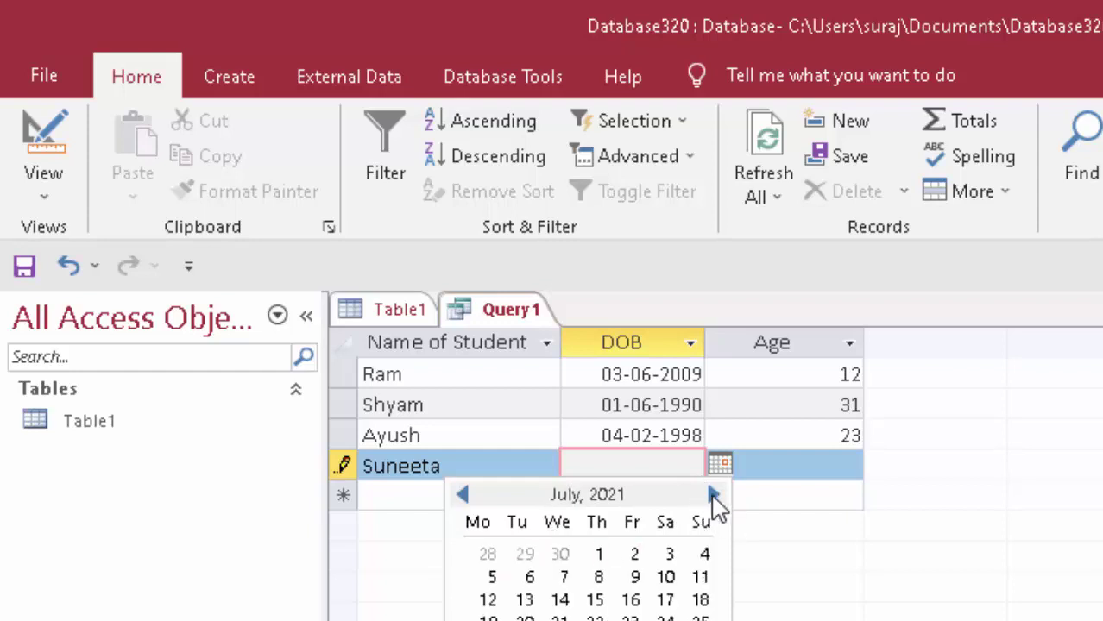
{"action": "left_click", "coordinate": [713, 495]}
{"action": "left_click", "coordinate": [705, 554]}
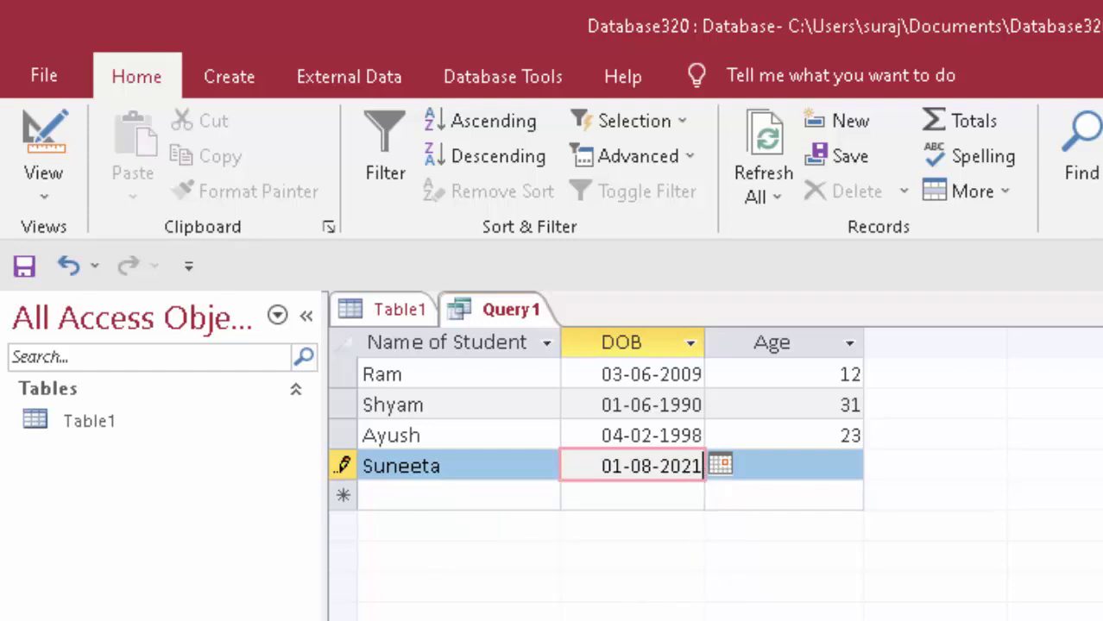
{"action": "key", "text": "BackSpace"}
{"action": "key", "text": "BackSpace"}
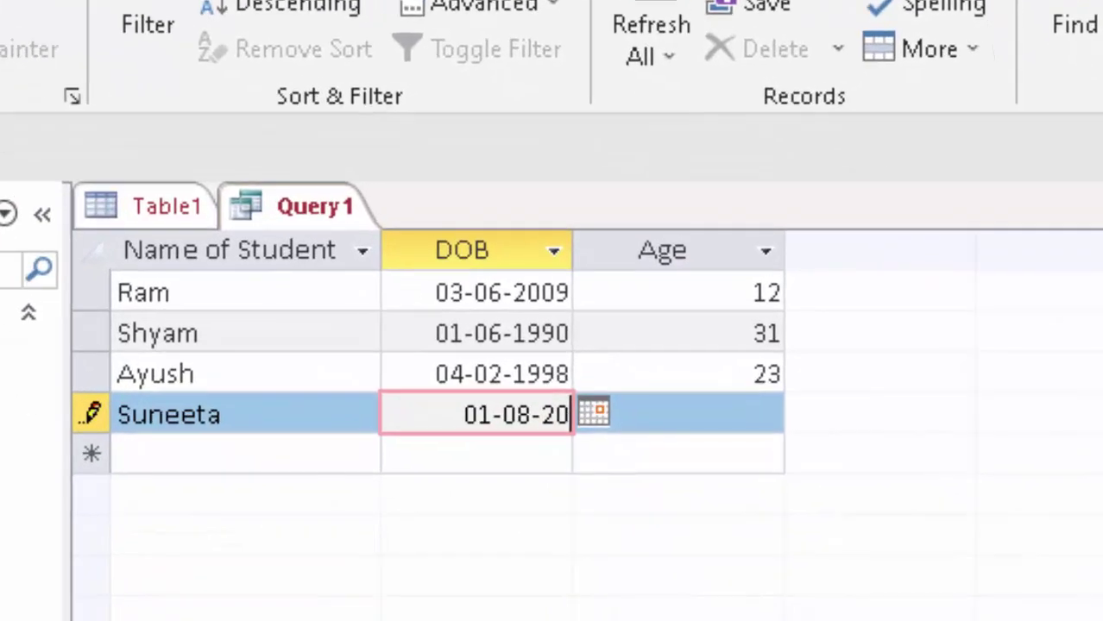
{"action": "type", "text": "1"}
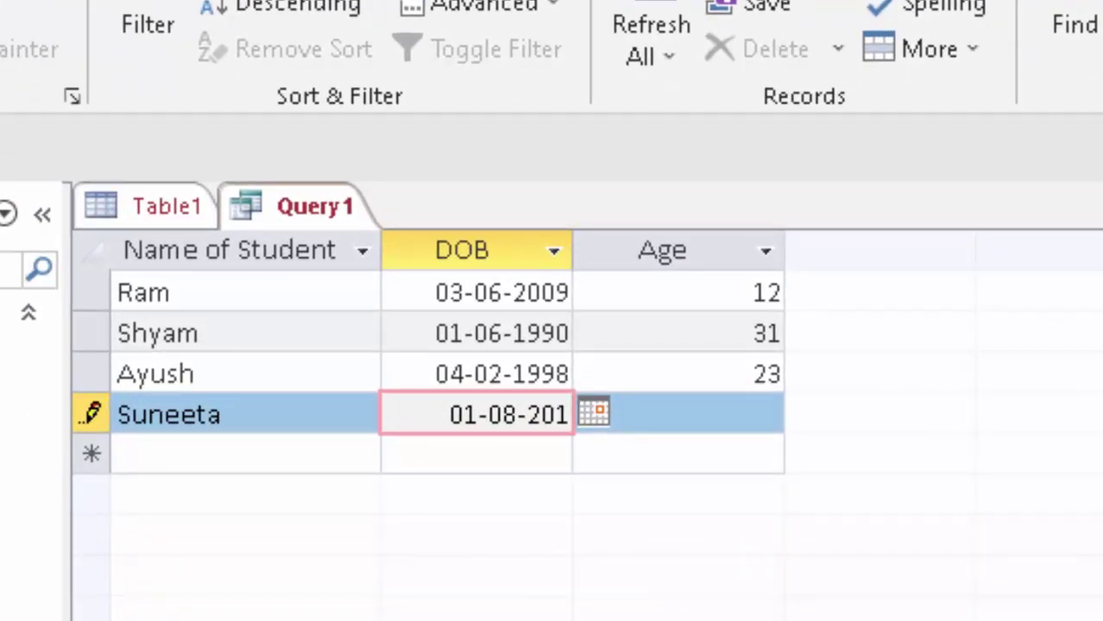
{"action": "type", "text": "0"}
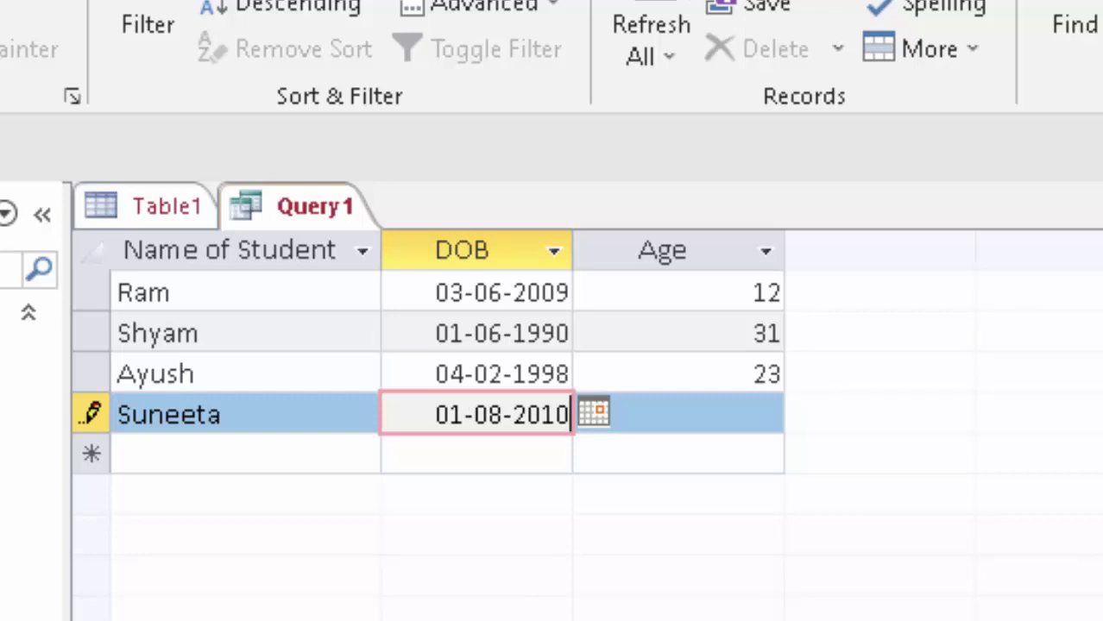
{"action": "left_click", "coordinate": [679, 410]}
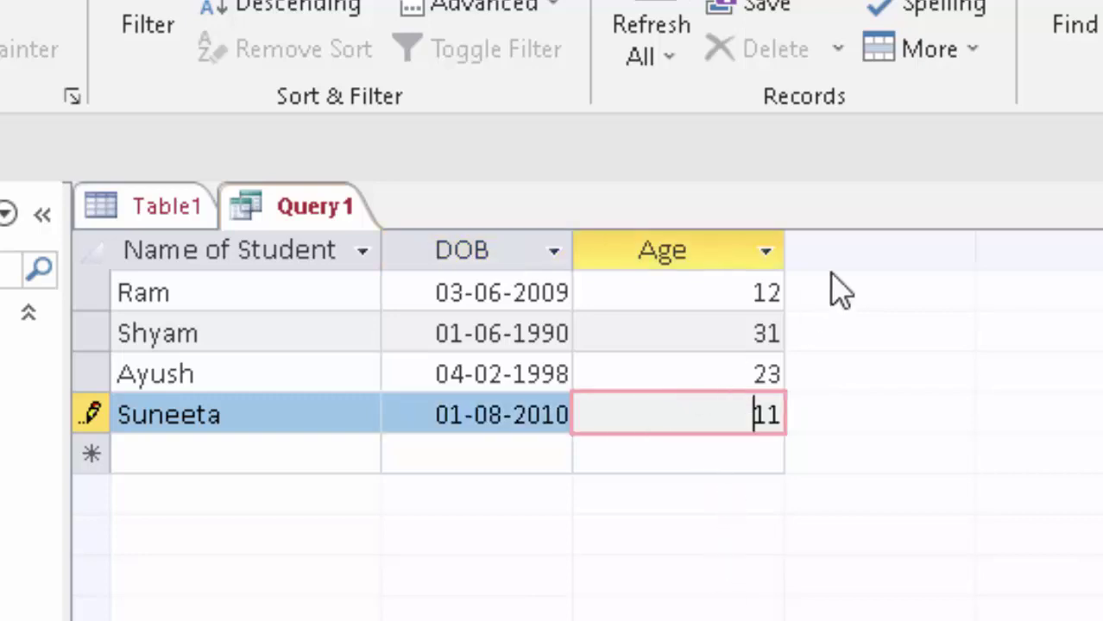
{"action": "left_click", "coordinate": [188, 455]}
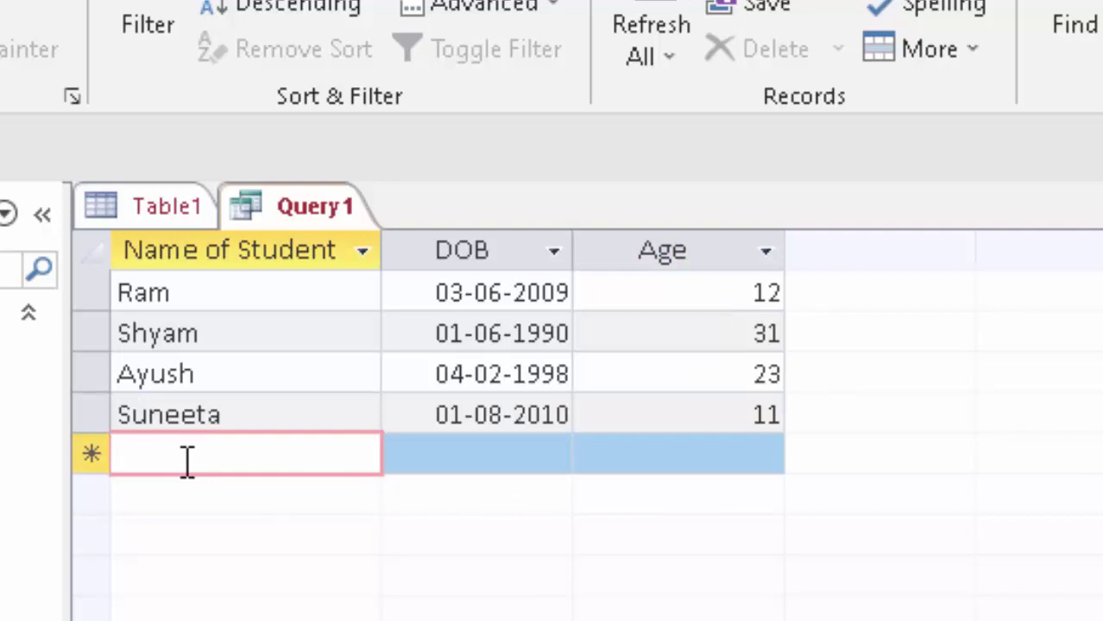
Enter a fifth student's name with DOB 26-06-2015, giving an Age of 6.
{"action": "type", "text": "Rites"}
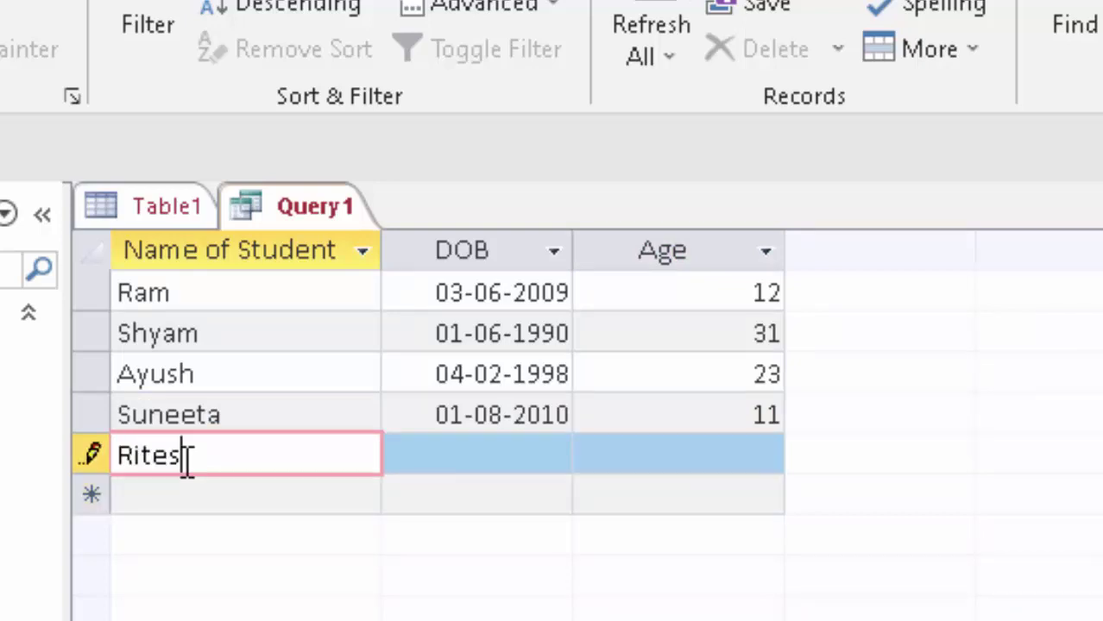
{"action": "type", "text": "h"}
{"action": "key", "text": "Tab"}
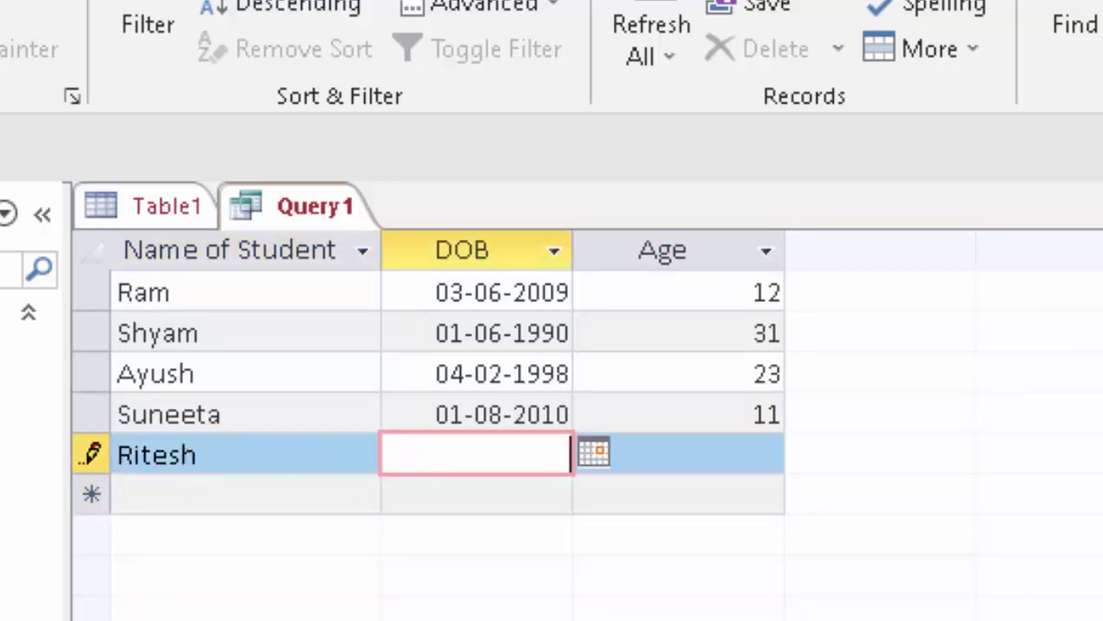
{"action": "left_click", "coordinate": [592, 455]}
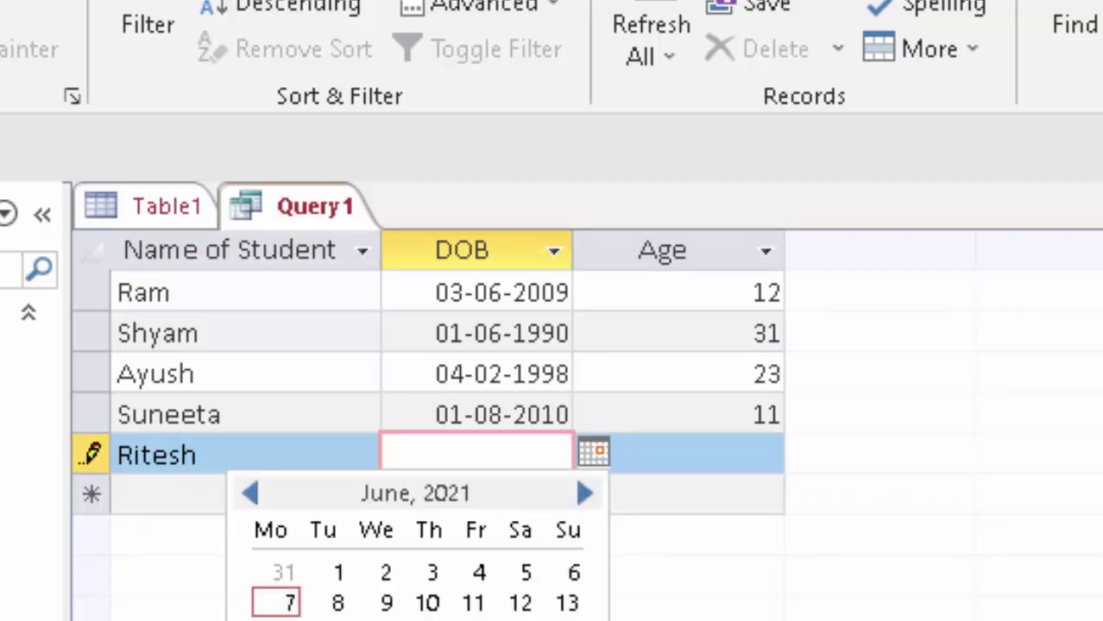
{"action": "left_click", "coordinate": [520, 620]}
{"action": "key", "text": "BackSpace"}
{"action": "key", "text": "BackSpace"}
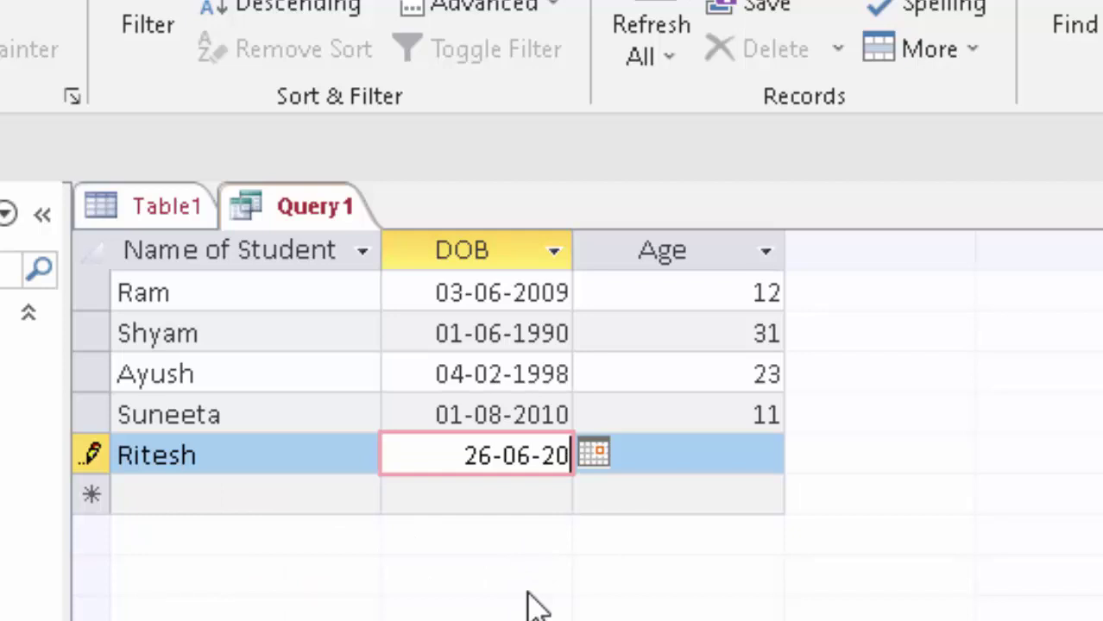
{"action": "key", "text": "BackSpace"}
{"action": "type", "text": "0"}
{"action": "type", "text": "15"}
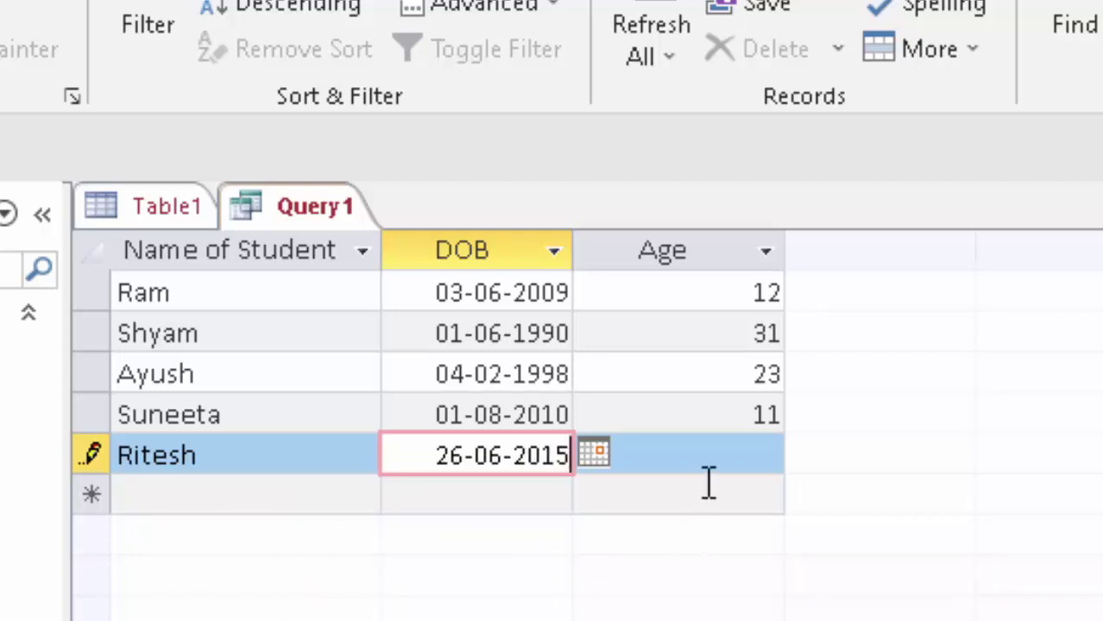
{"action": "left_click", "coordinate": [708, 463]}
{"action": "type", "text": "6"}
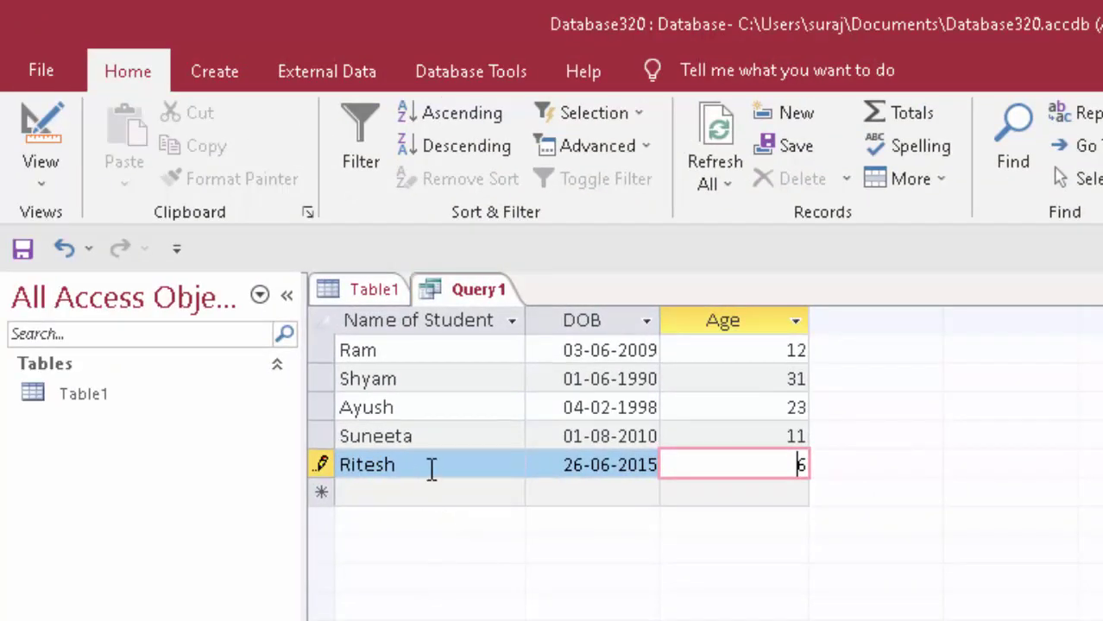
{"action": "left_click", "coordinate": [431, 492]}
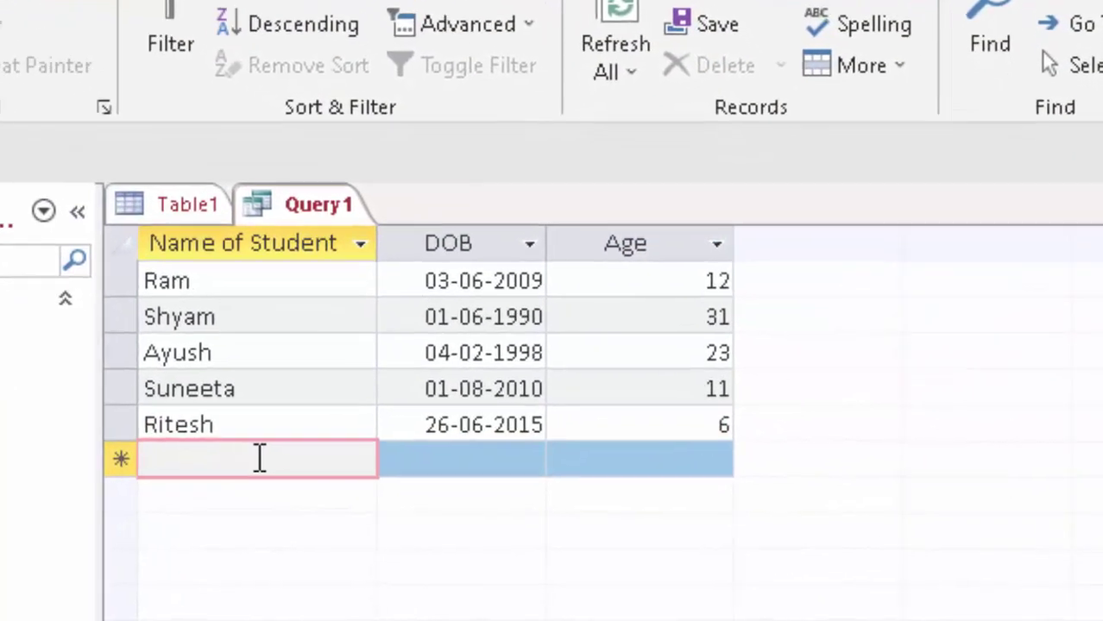
Add a sixth student with DOB 17-03-1990 so the Age reads 31.
{"action": "type", "text": "U"}
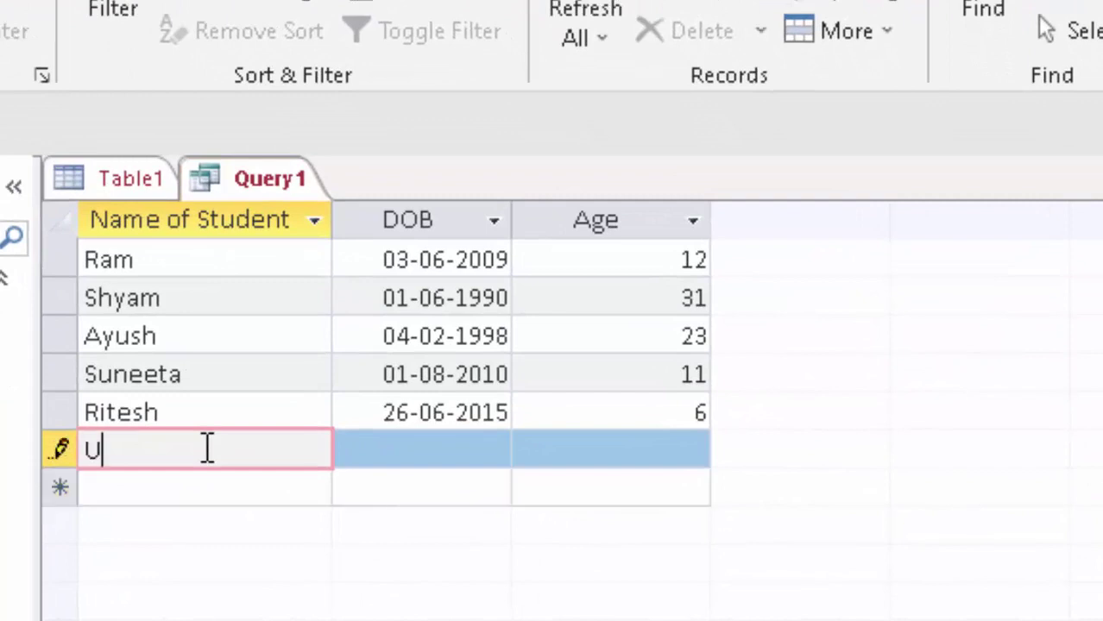
{"action": "type", "text": "mesh"}
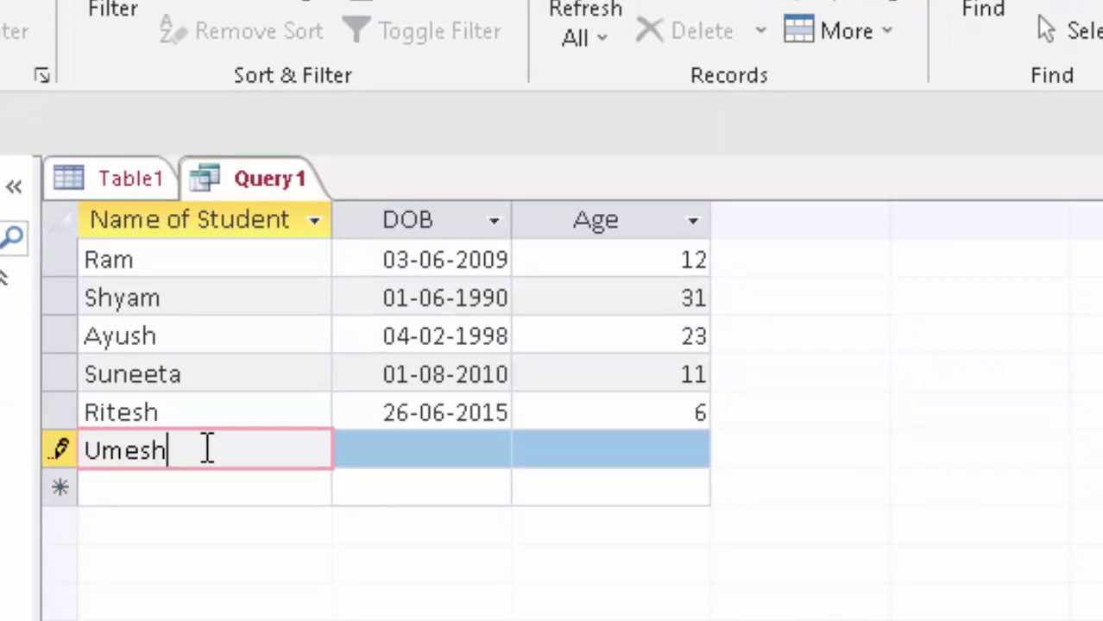
{"action": "key", "text": "Tab"}
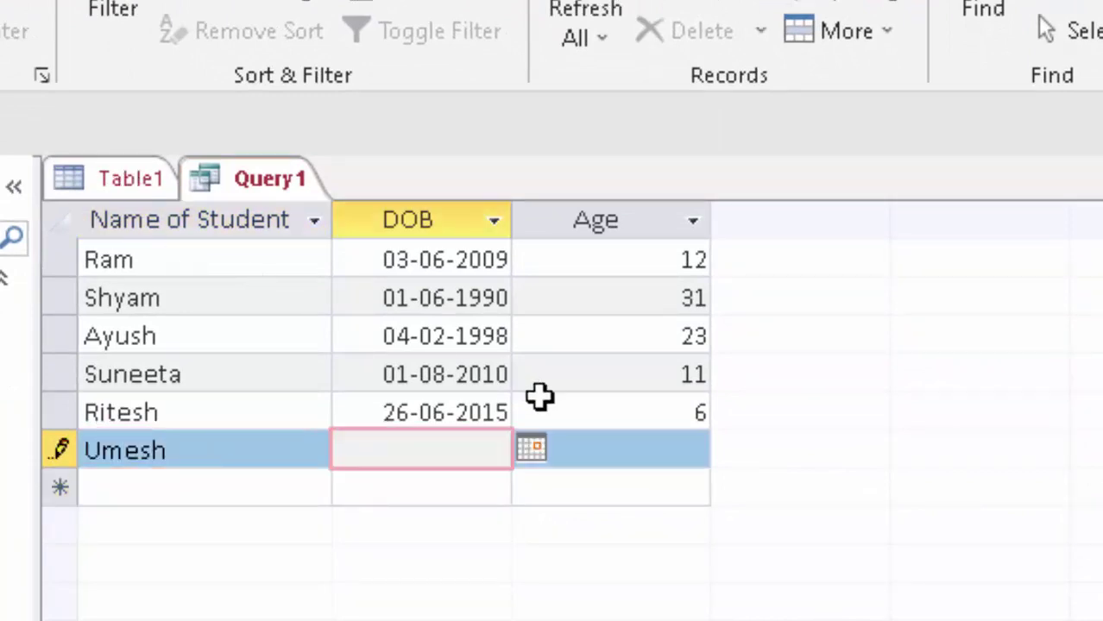
{"action": "left_click", "coordinate": [525, 452]}
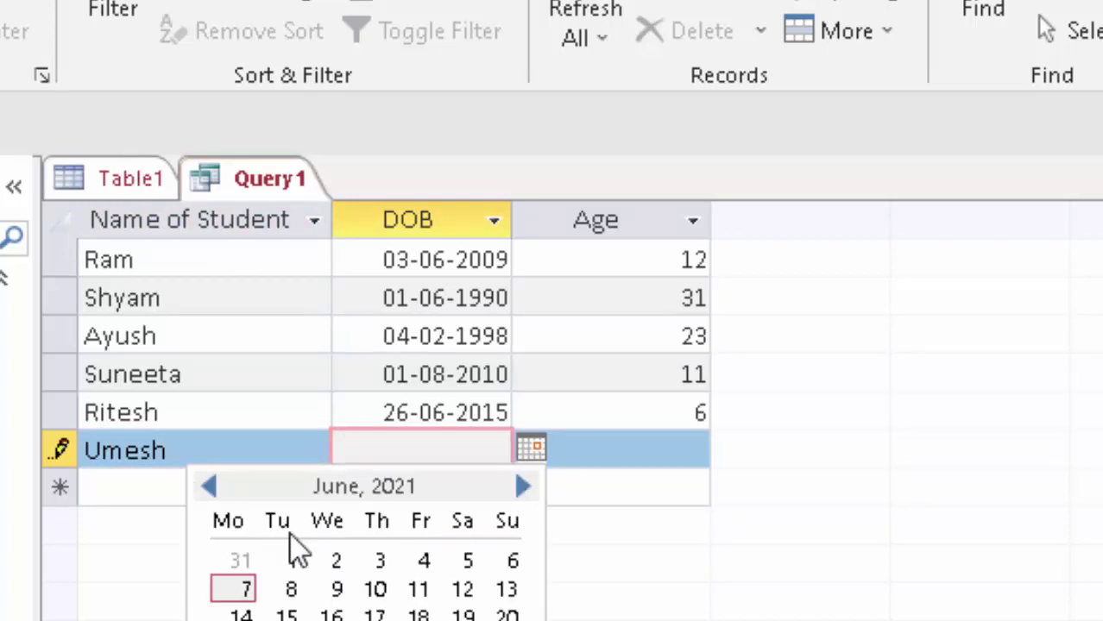
{"action": "left_click", "coordinate": [210, 488]}
{"action": "left_click", "coordinate": [210, 488]}
{"action": "left_click", "coordinate": [209, 488]}
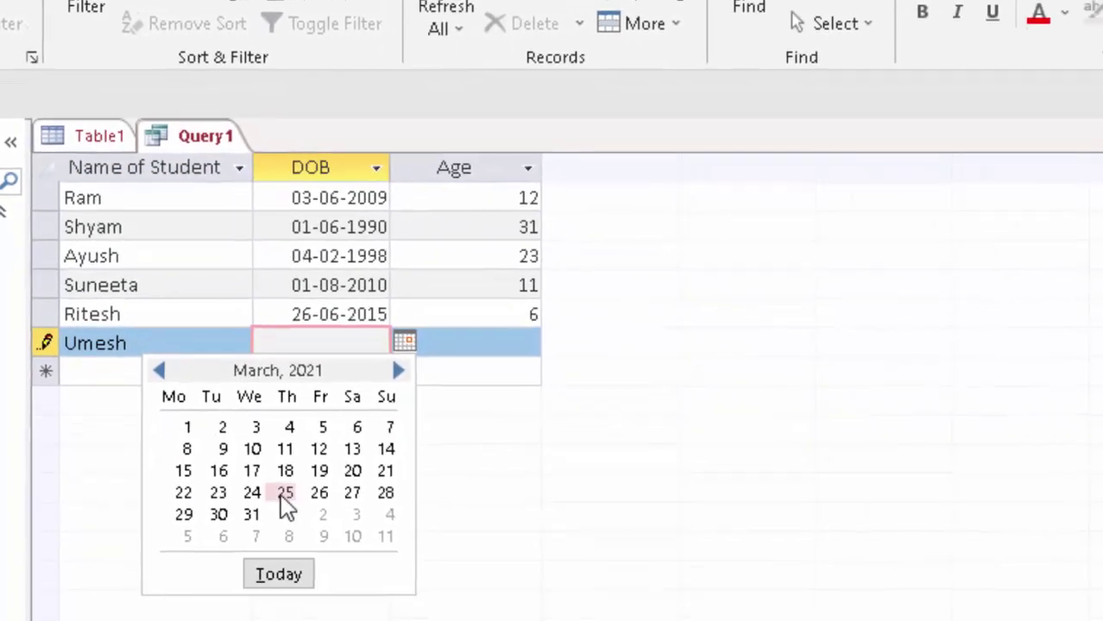
{"action": "left_click", "coordinate": [247, 477]}
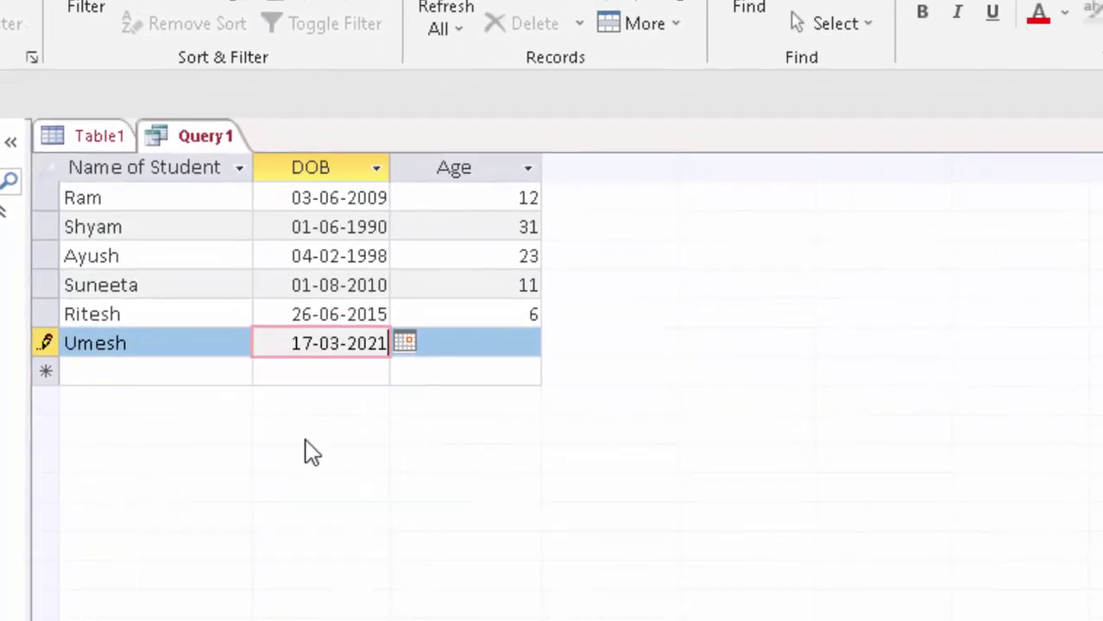
{"action": "left_click", "coordinate": [470, 342]}
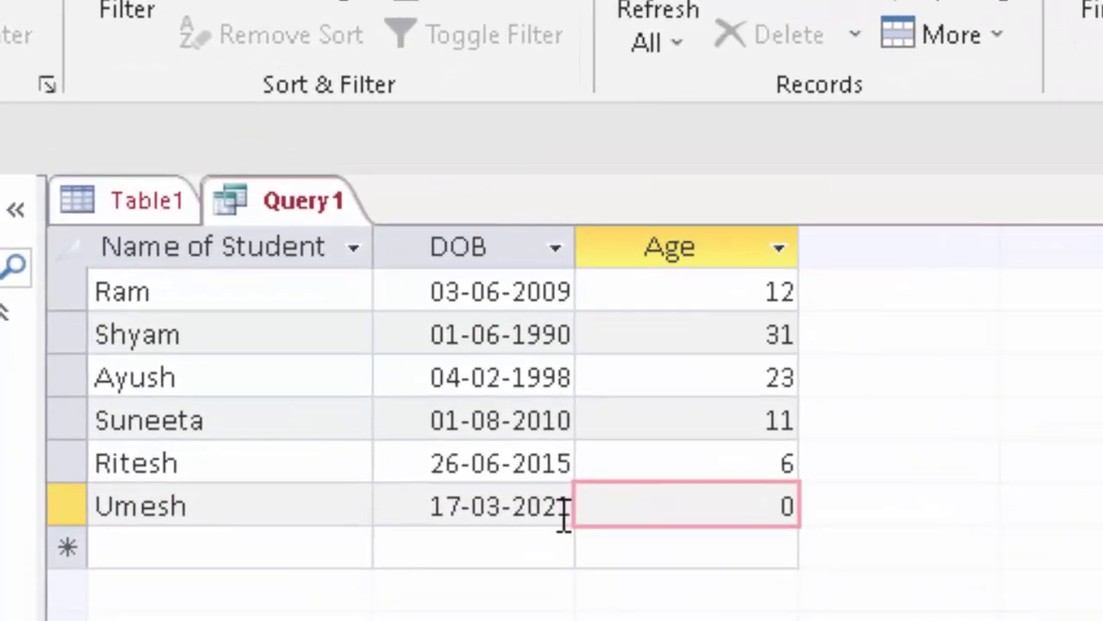
{"action": "left_click_drag", "start_coordinate": [514, 507], "coordinate": [598, 542]}
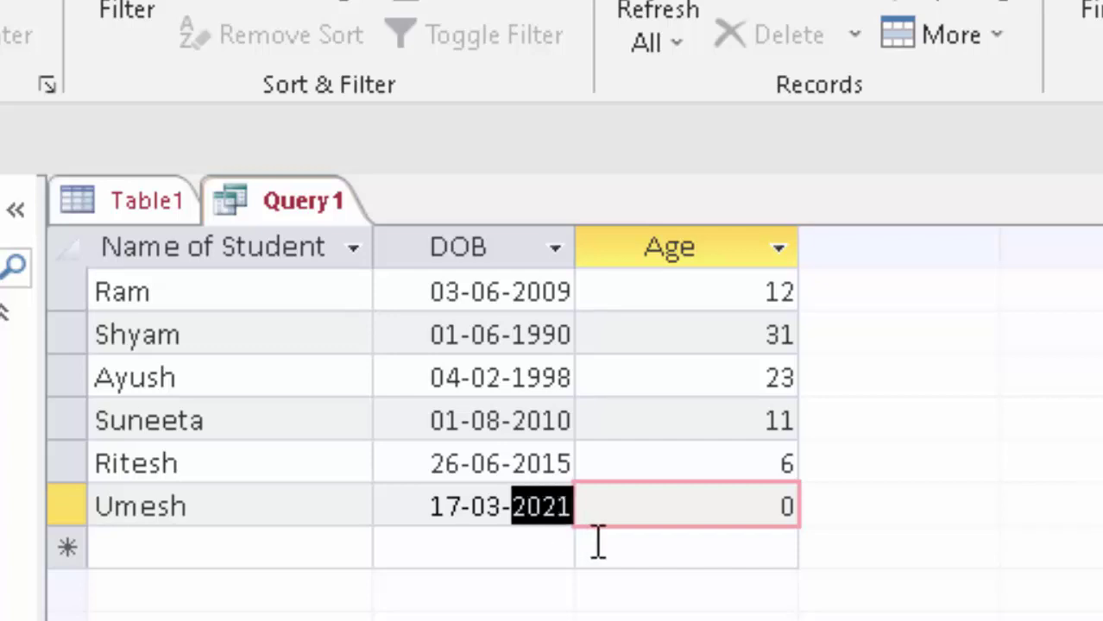
{"action": "key", "text": "BackSpace"}
{"action": "type", "text": "1"}
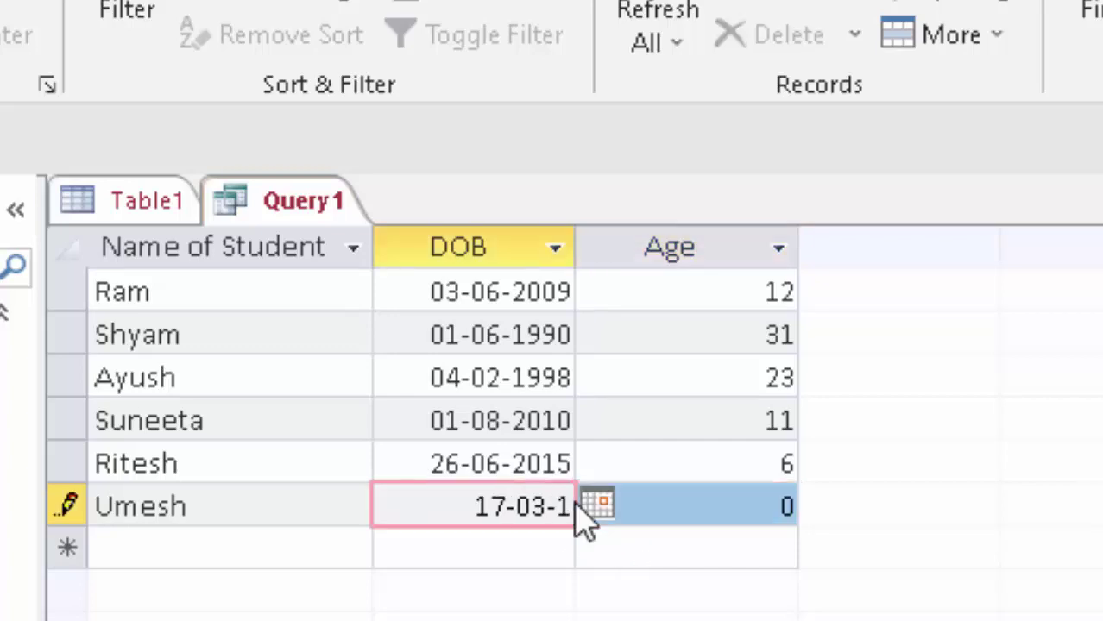
{"action": "type", "text": "990"}
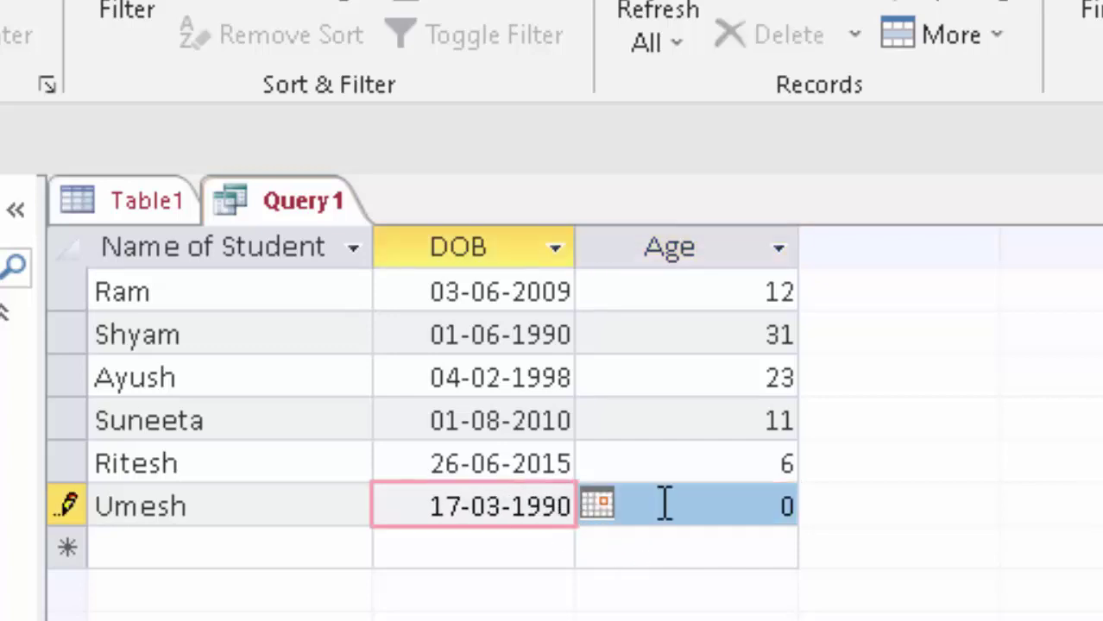
{"action": "left_click", "coordinate": [664, 506]}
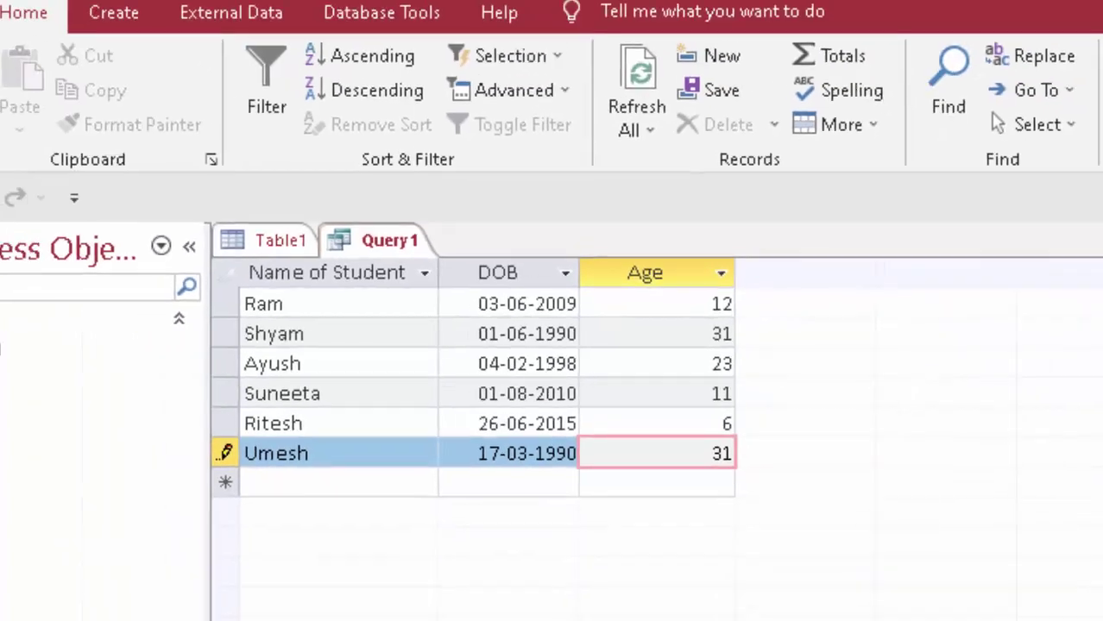
Save Query1 and close it.
{"action": "key", "text": "ctrl+s"}
{"action": "left_click", "coordinate": [878, 374]}
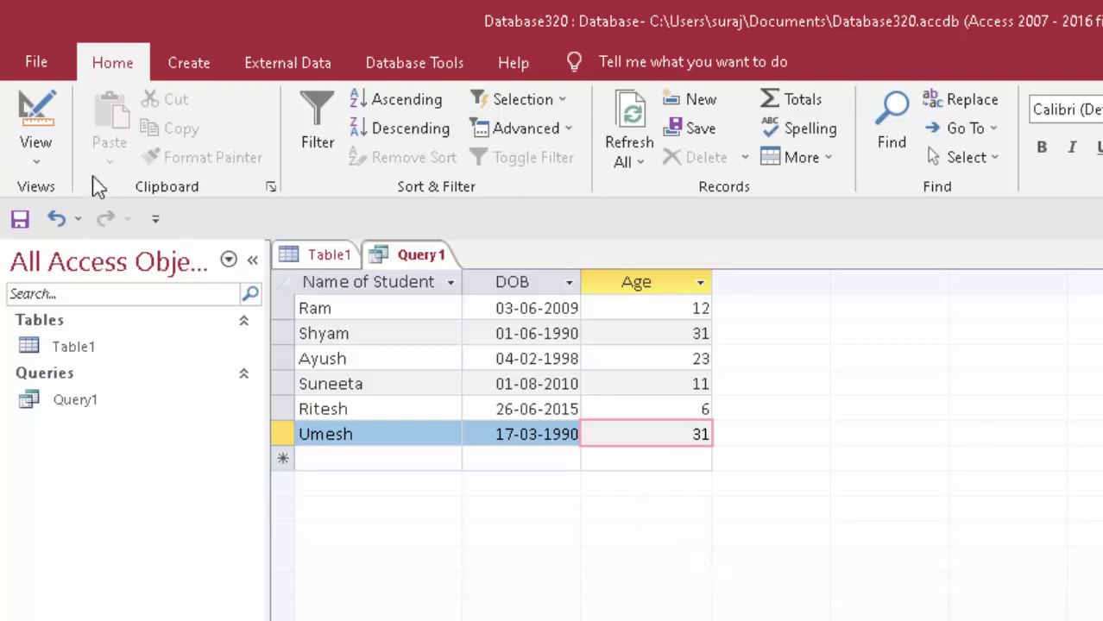
{"action": "right_click", "coordinate": [403, 255]}
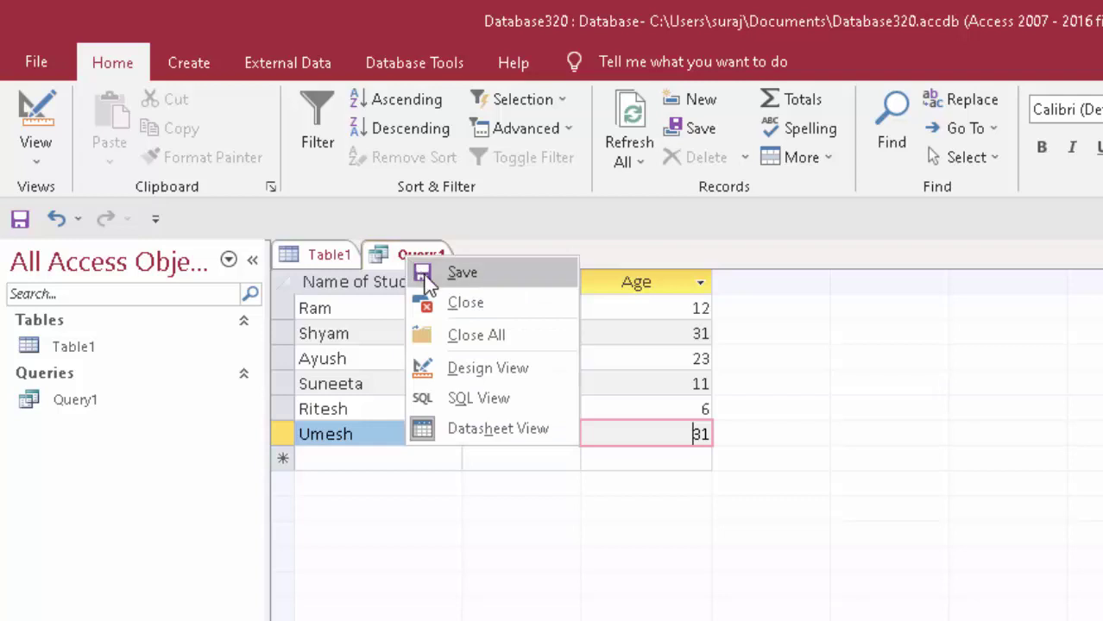
{"action": "left_click", "coordinate": [459, 303]}
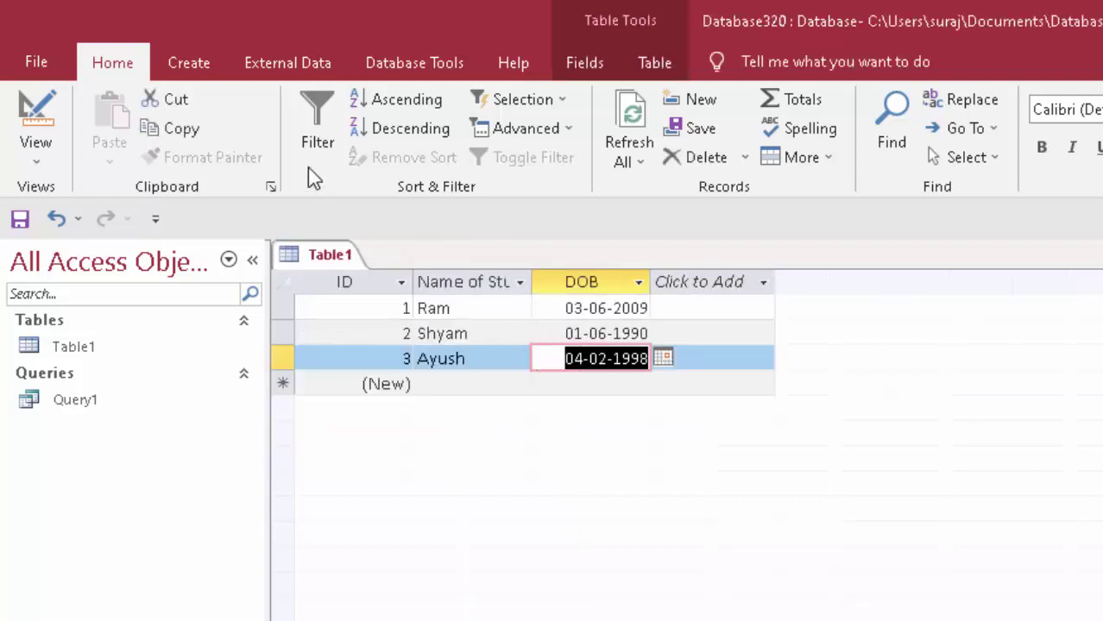
Create a Query Design on Table1 with the Name of Student and DOB fields in the grid.
{"action": "left_click", "coordinate": [189, 67]}
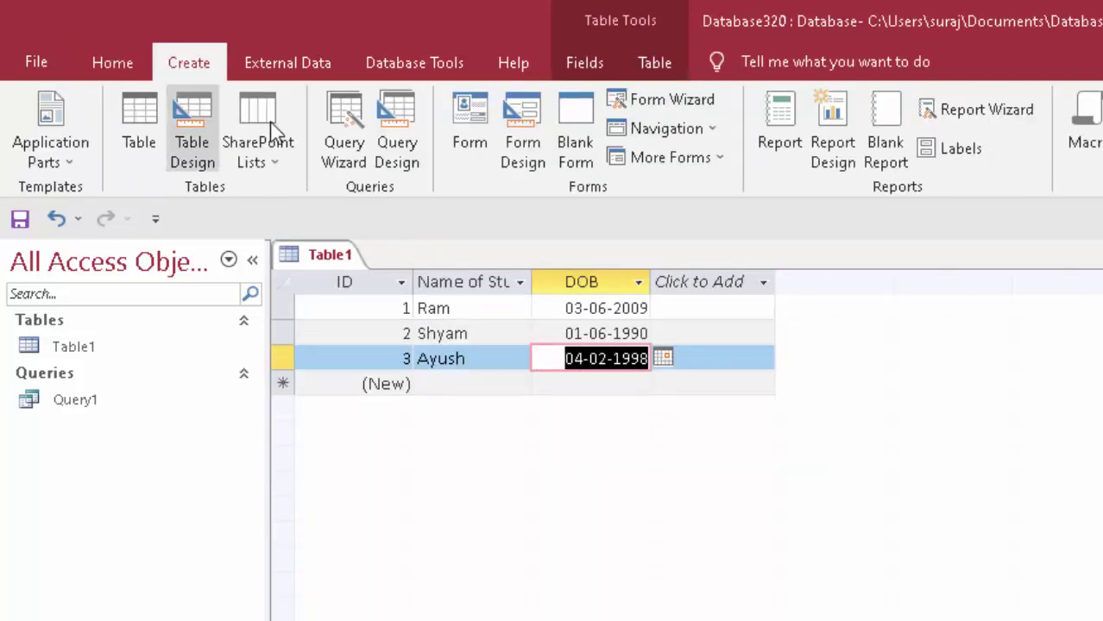
{"action": "left_click", "coordinate": [397, 130]}
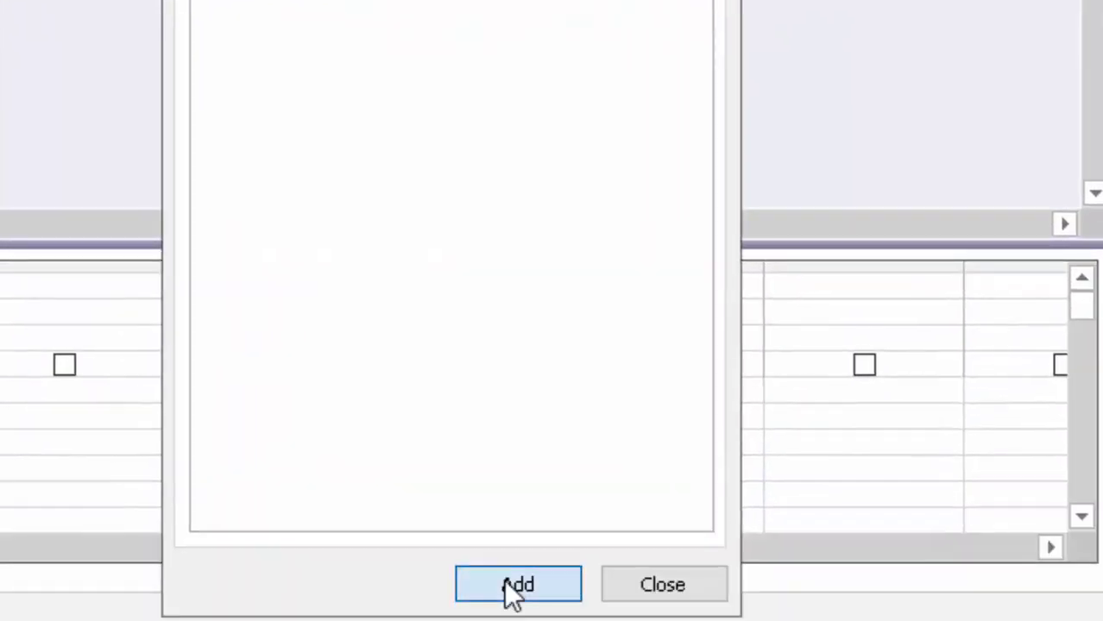
{"action": "left_click", "coordinate": [515, 591]}
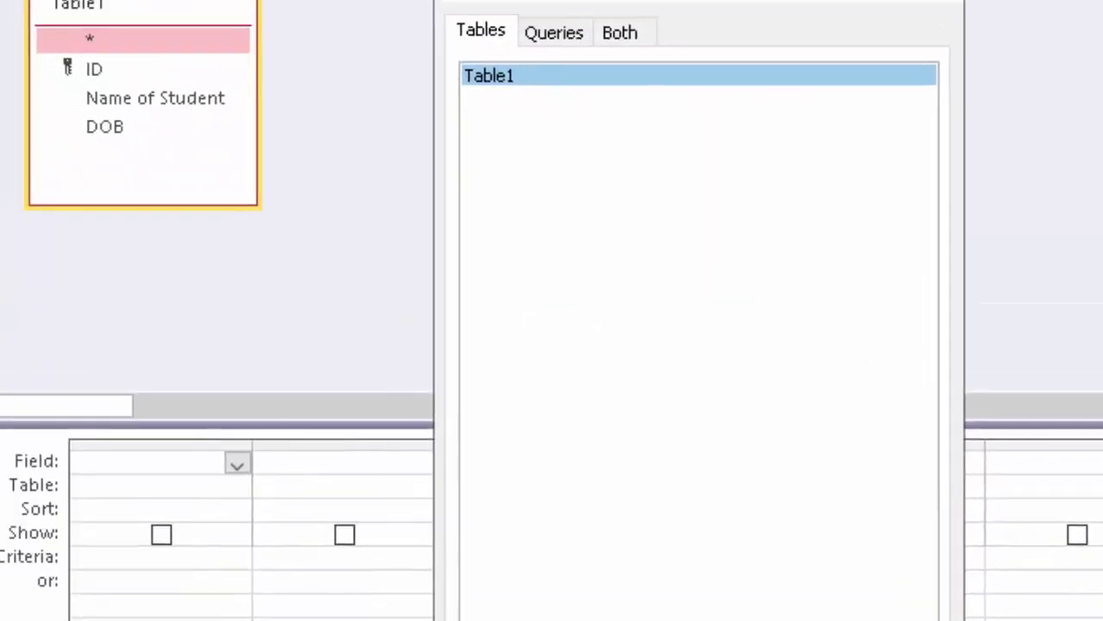
{"action": "left_click", "coordinate": [744, 618]}
{"action": "double_click", "coordinate": [233, 161]}
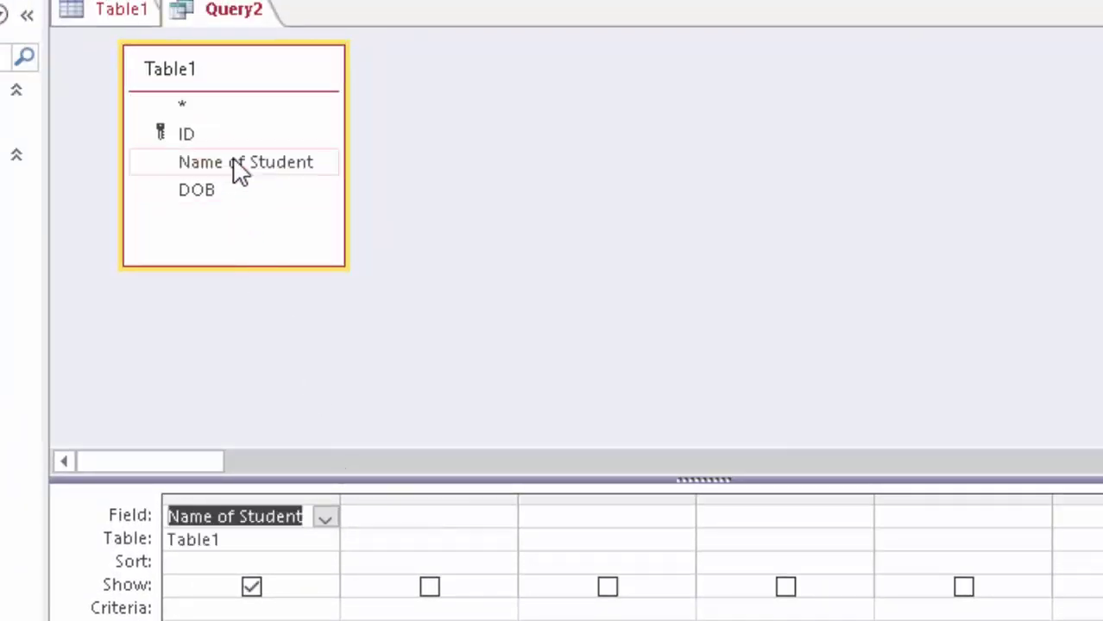
{"action": "double_click", "coordinate": [227, 190]}
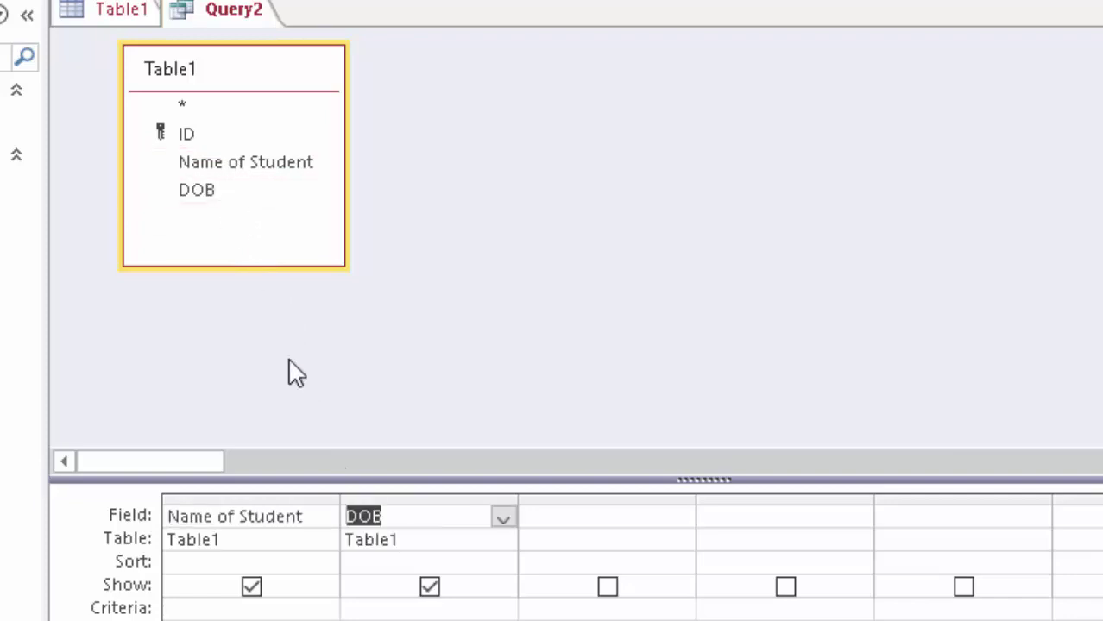
In the third column's Expression Builder, start the expression DateDiff("yyyy",.
{"action": "left_click", "coordinate": [585, 520]}
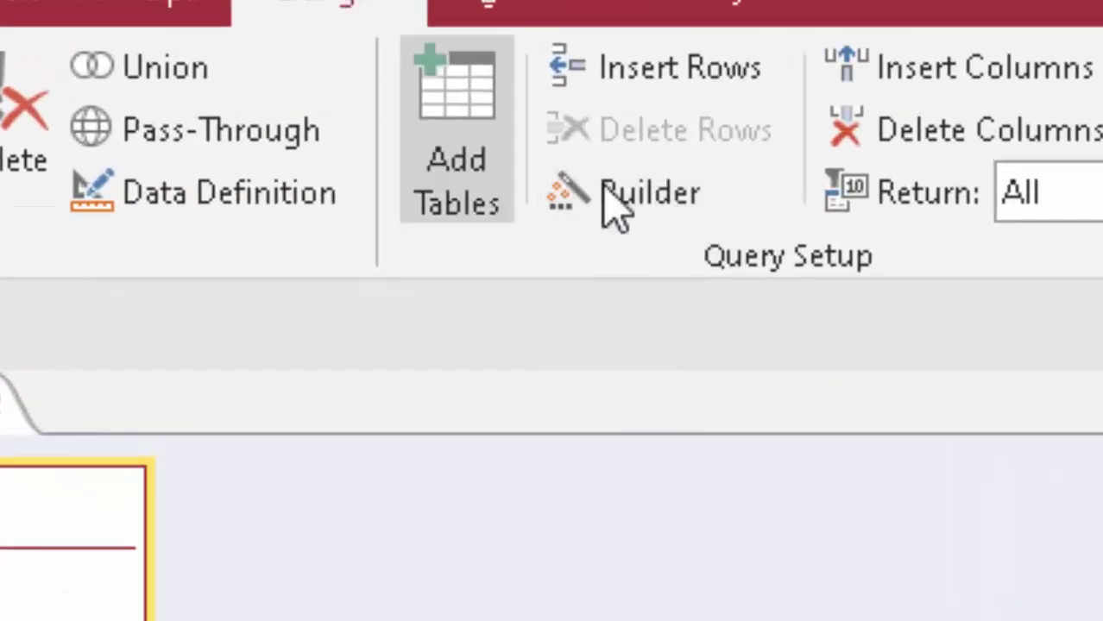
{"action": "left_click", "coordinate": [636, 207]}
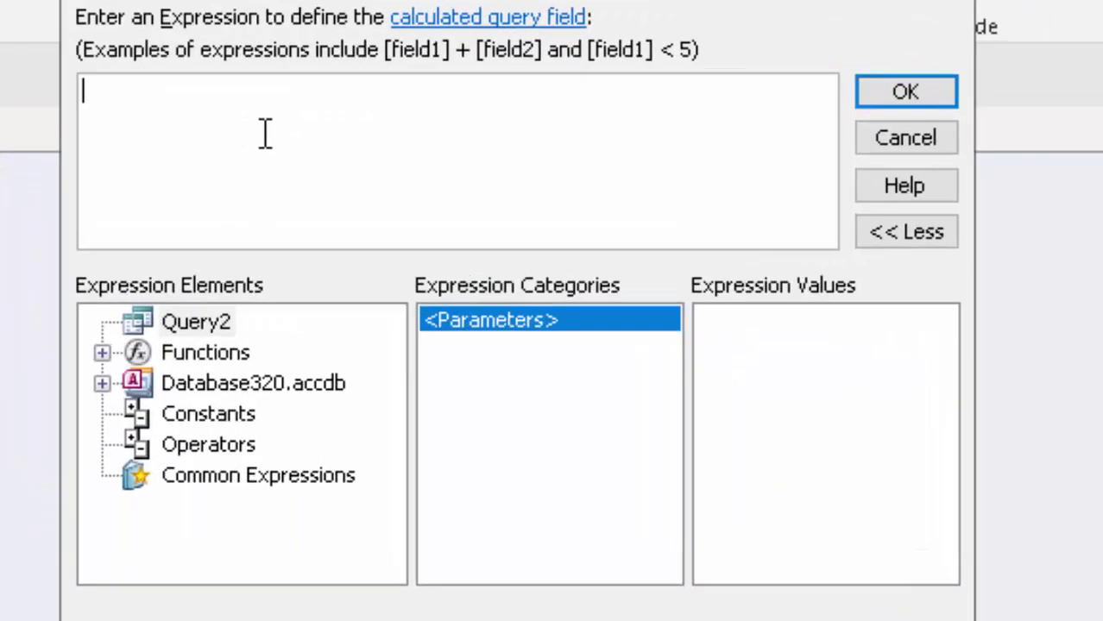
{"action": "type", "text": "d"}
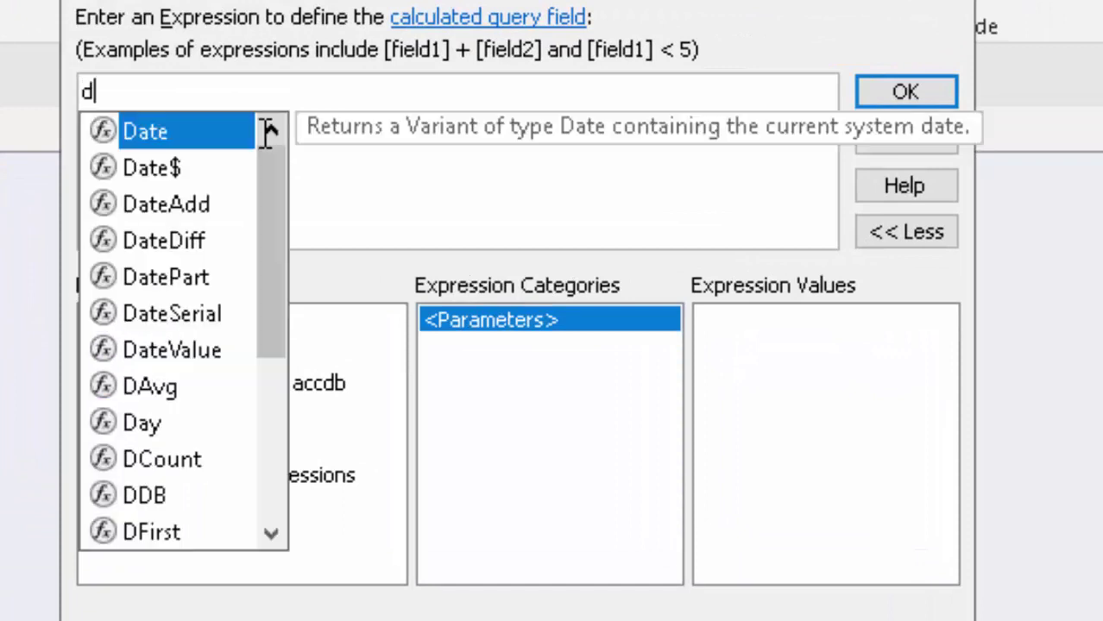
{"action": "type", "text": "ate"}
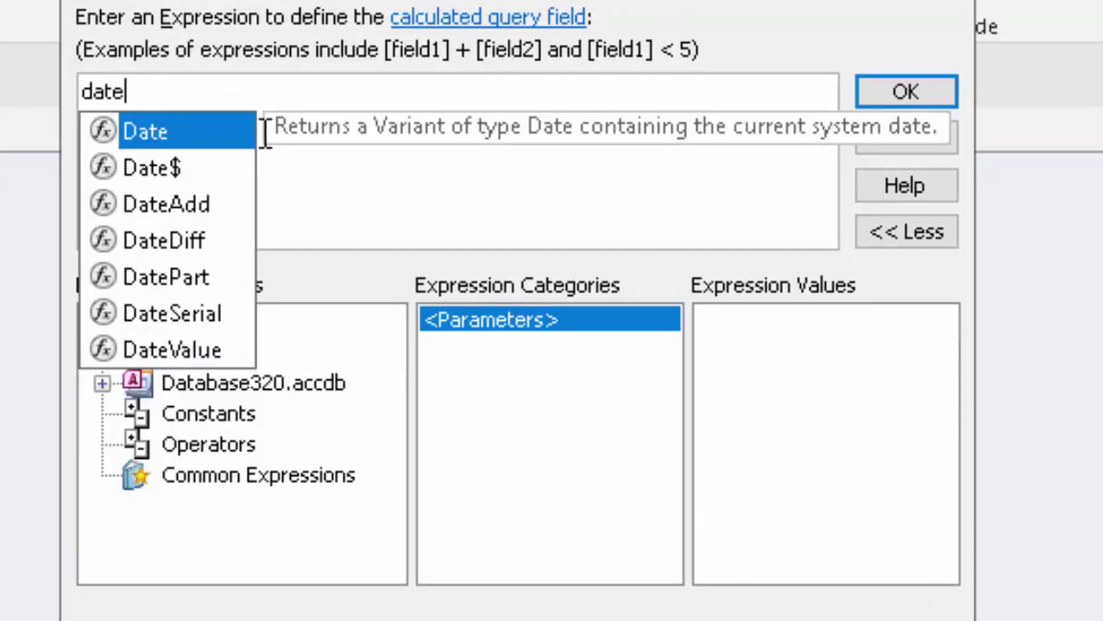
{"action": "double_click", "coordinate": [173, 241]}
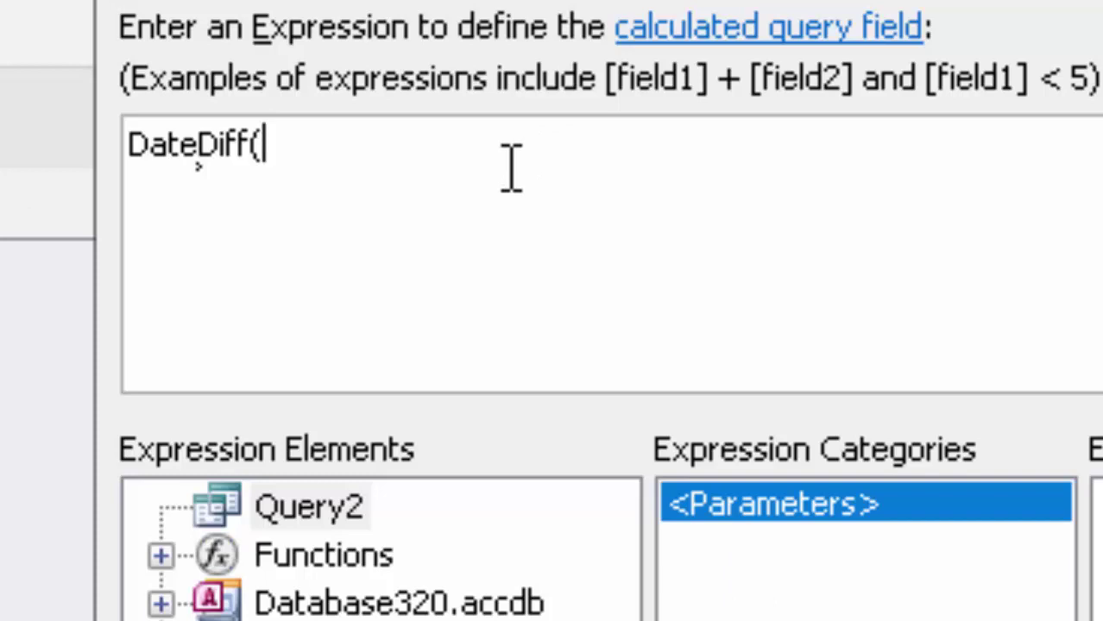
{"action": "type", "text": "\""}
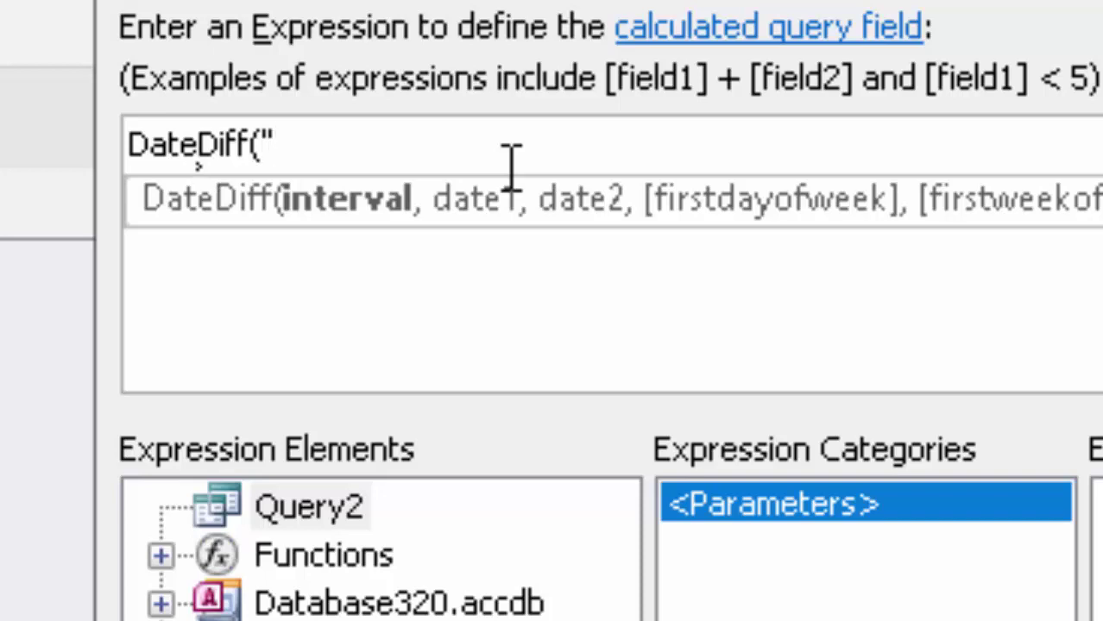
{"action": "type", "text": "yy"}
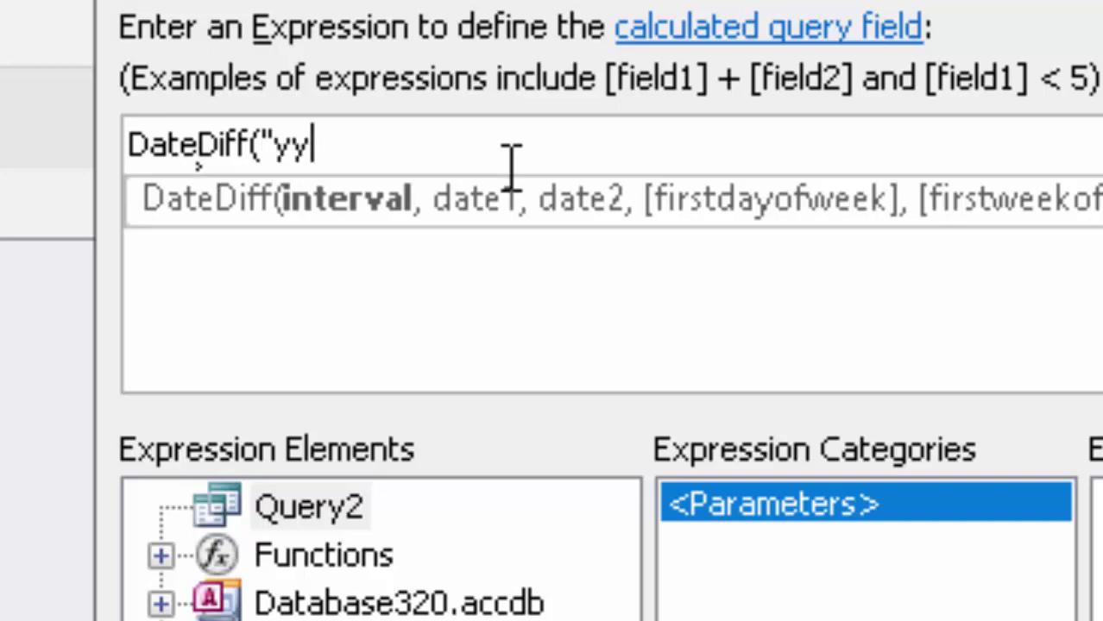
{"action": "type", "text": "yy"}
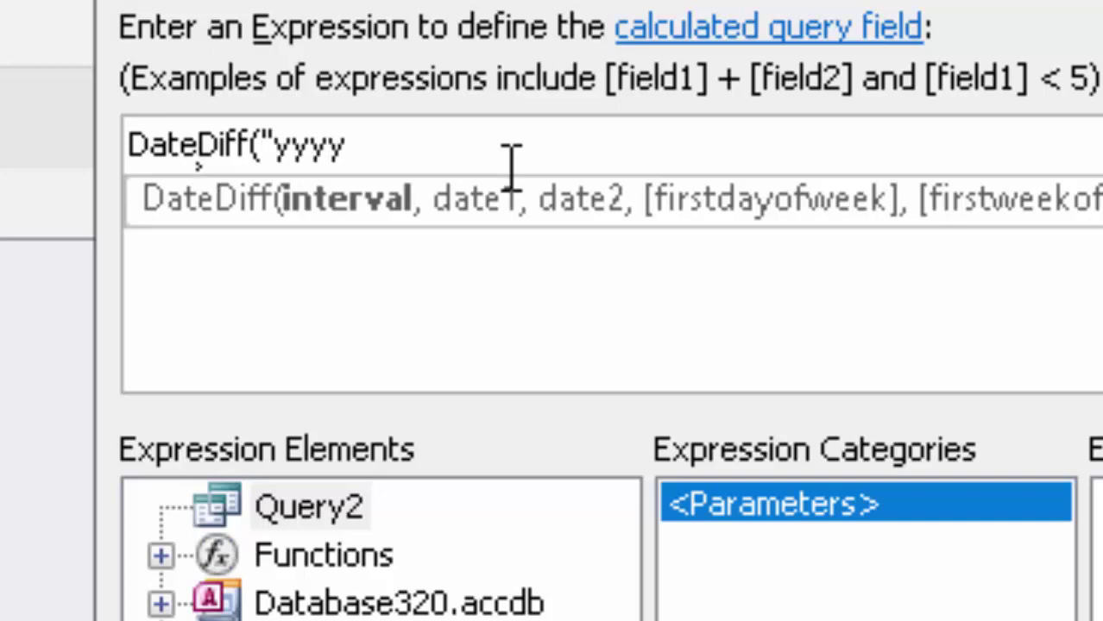
{"action": "type", "text": "\""}
{"action": "type", "text": ","}
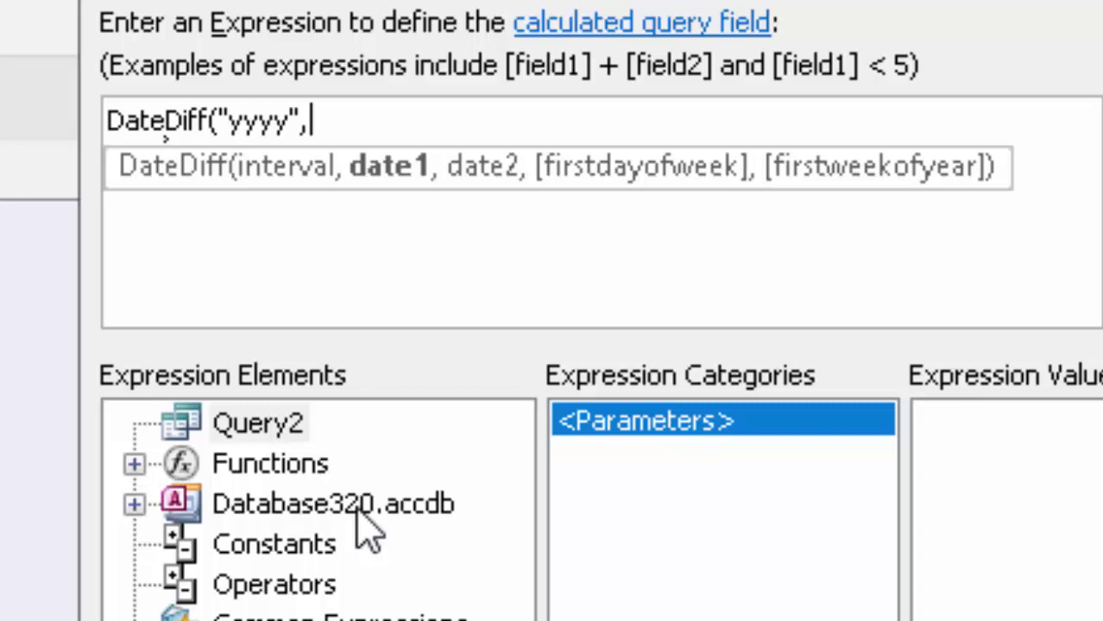
Insert Table1's DOB field from Database320.accdb, then add Now()) as the end date.
{"action": "double_click", "coordinate": [359, 511]}
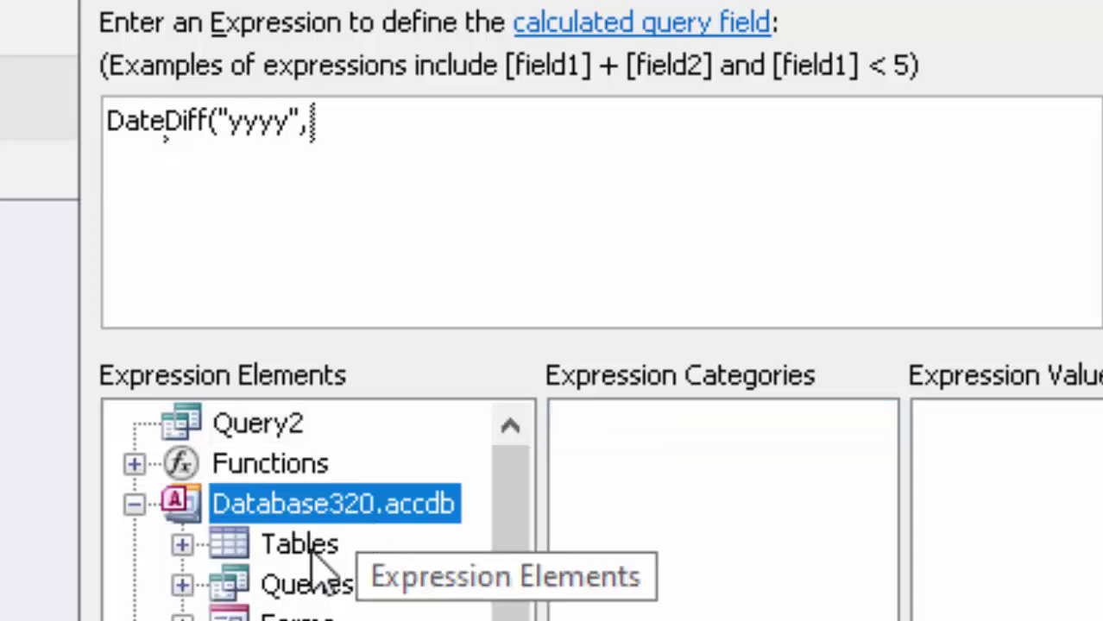
{"action": "double_click", "coordinate": [311, 552]}
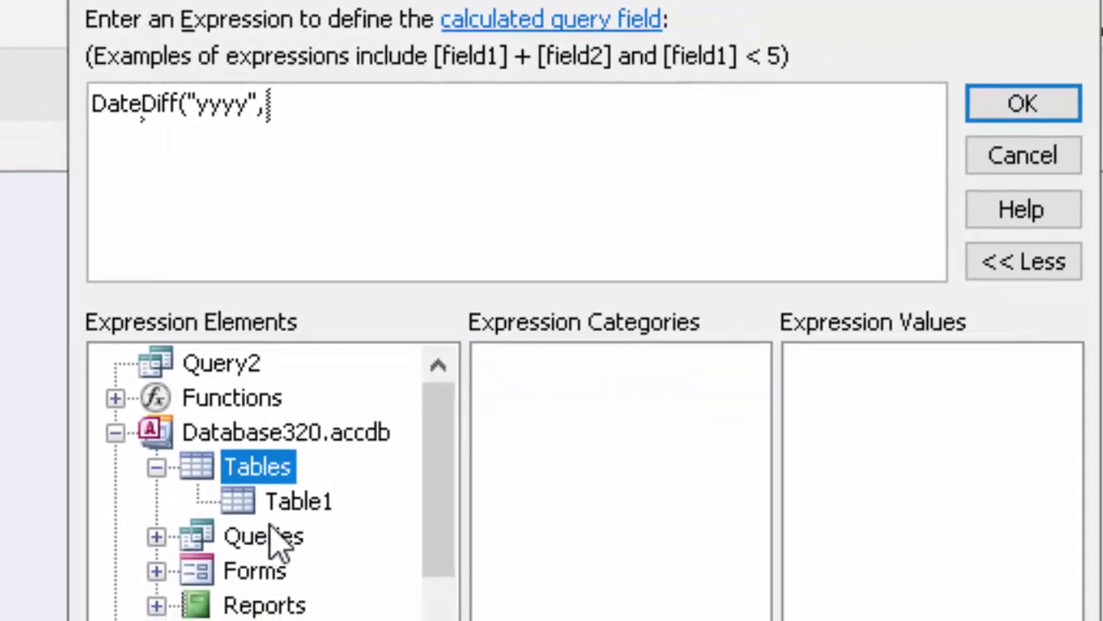
{"action": "left_click", "coordinate": [302, 511]}
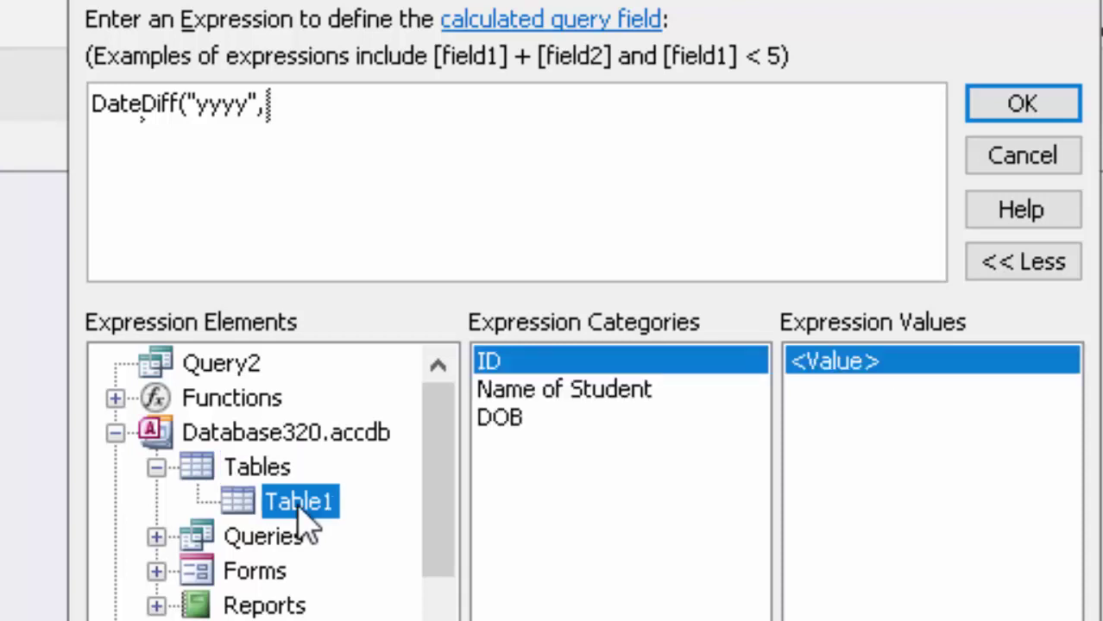
{"action": "double_click", "coordinate": [496, 418]}
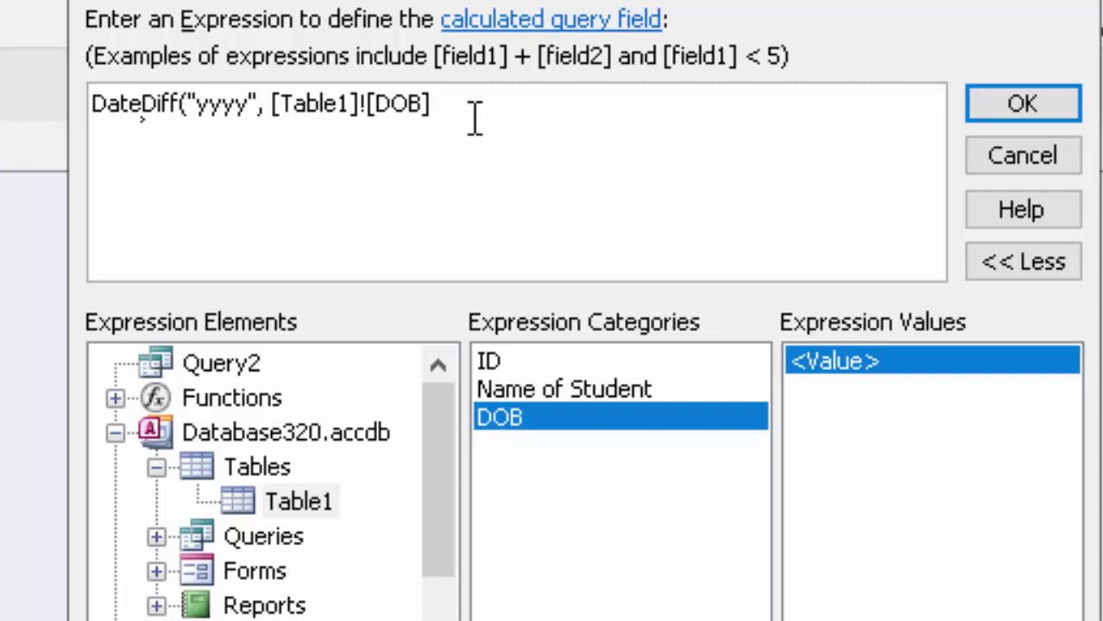
{"action": "type", "text": " ,"}
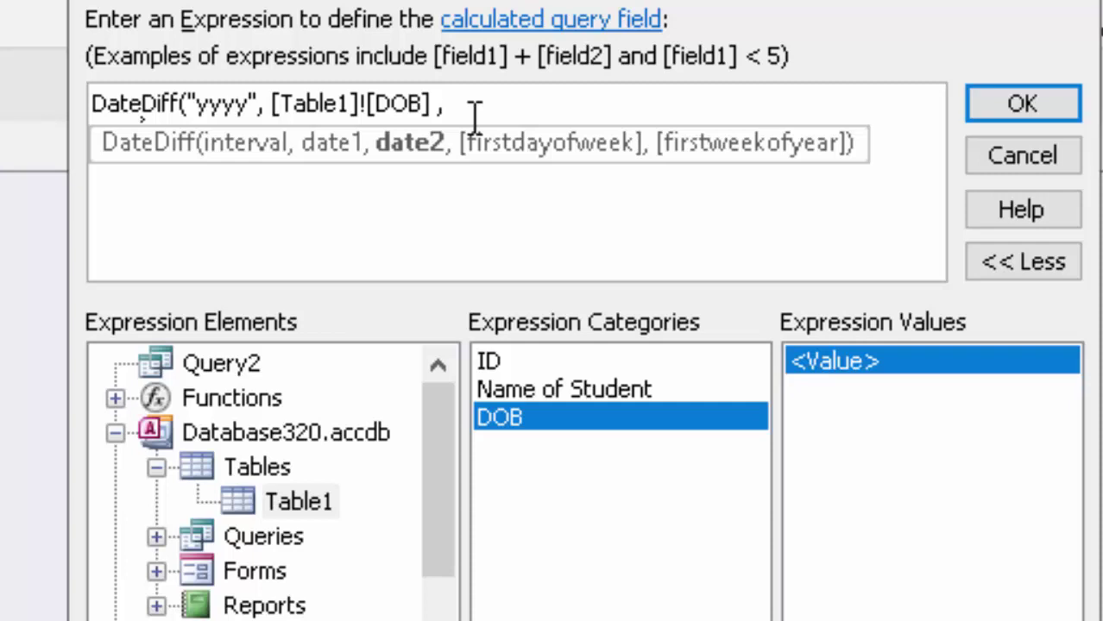
{"action": "type", "text": "n"}
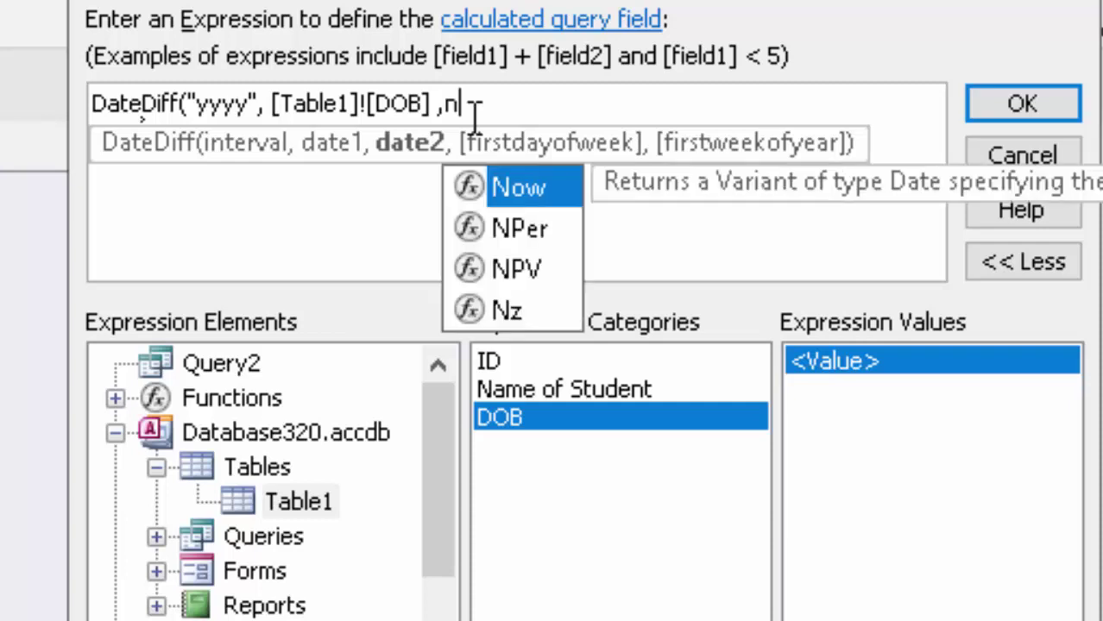
{"action": "type", "text": "ow"}
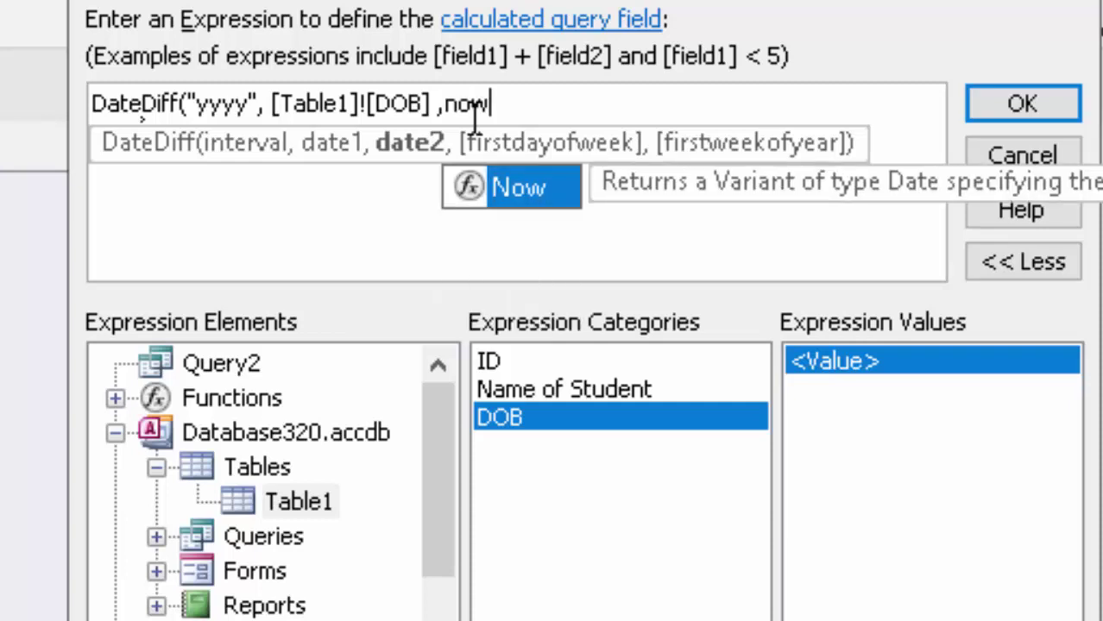
{"action": "type", "text": "("}
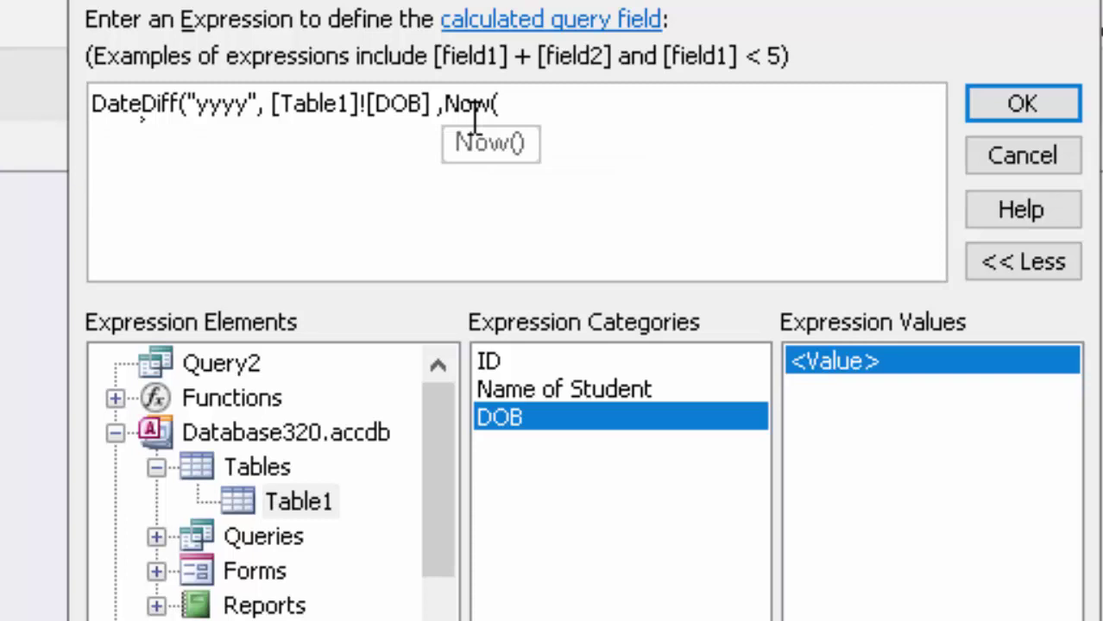
{"action": "type", "text": ")"}
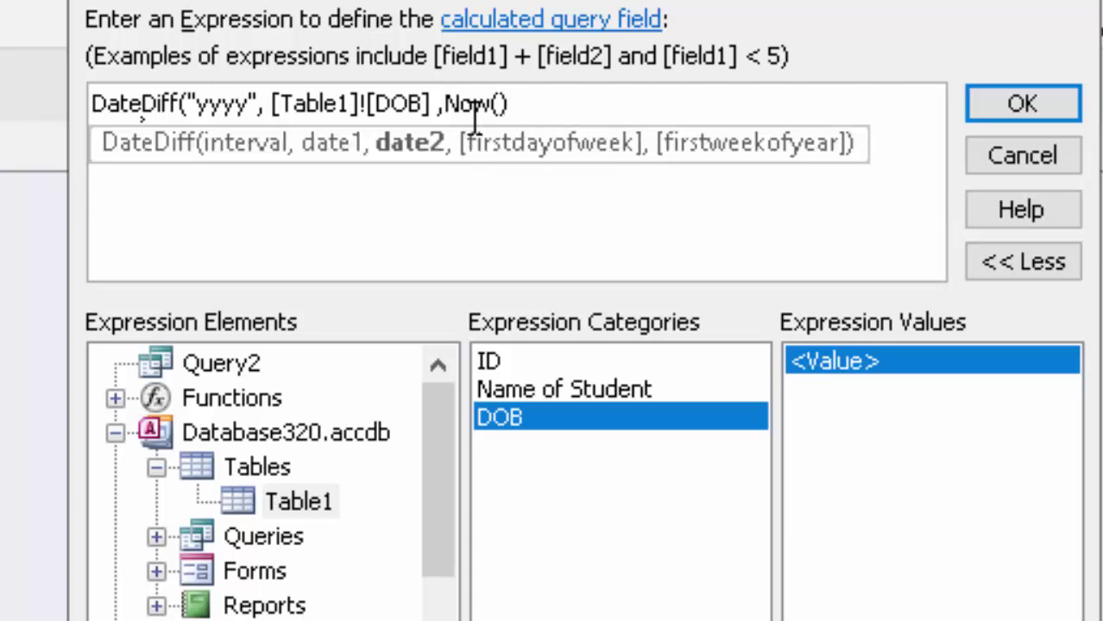
{"action": "type", "text": ")"}
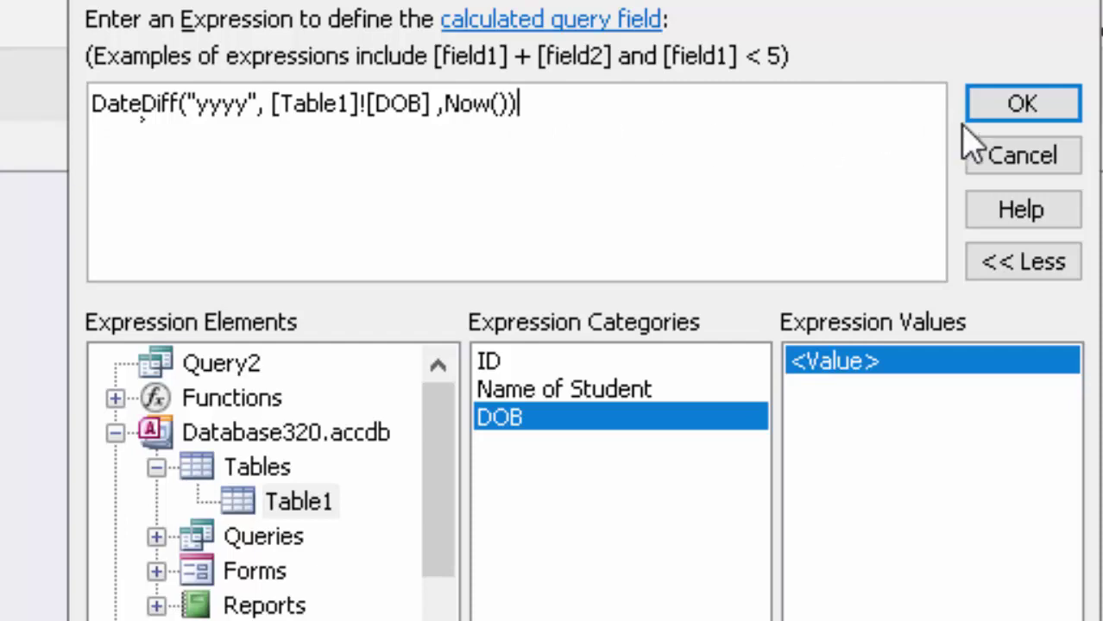
Accept the expression and rename the column label from Expr1 to Age.
{"action": "left_click", "coordinate": [990, 135]}
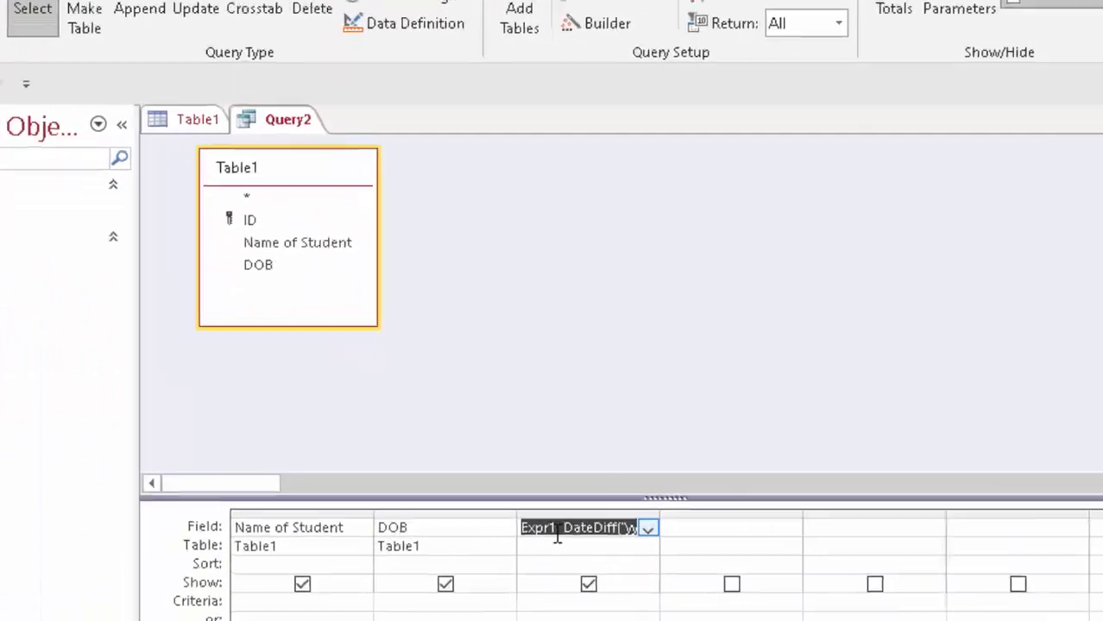
{"action": "left_click", "coordinate": [565, 545]}
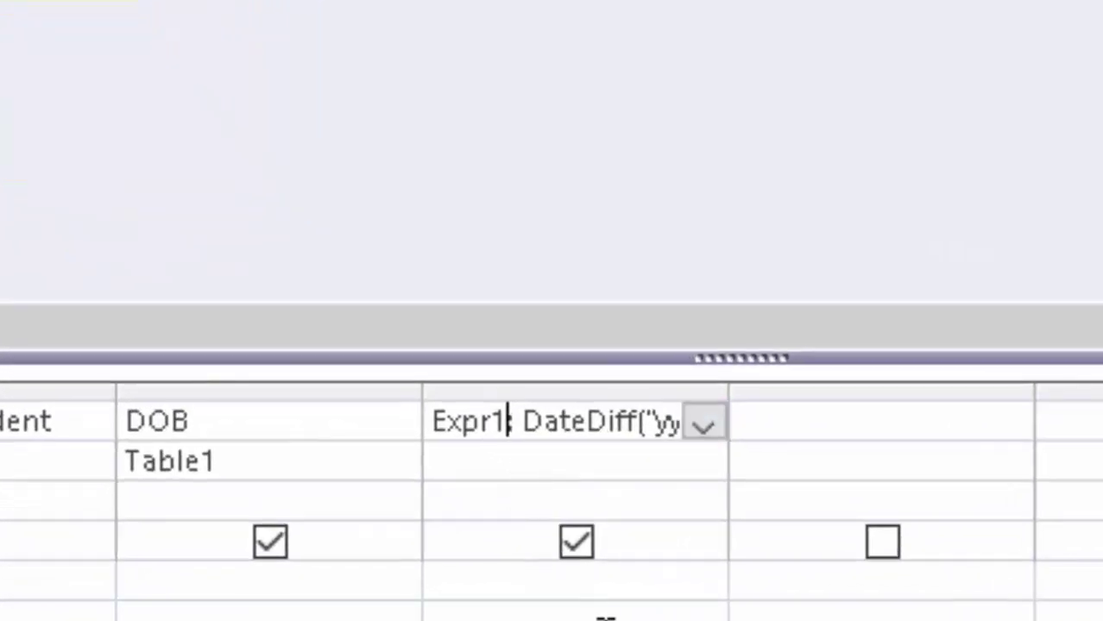
{"action": "key", "text": "BackSpace"}
{"action": "key", "text": "BackSpace"}
{"action": "key", "text": "BackSpace"}
{"action": "key", "text": "BackSpace"}
{"action": "key", "text": "BackSpace"}
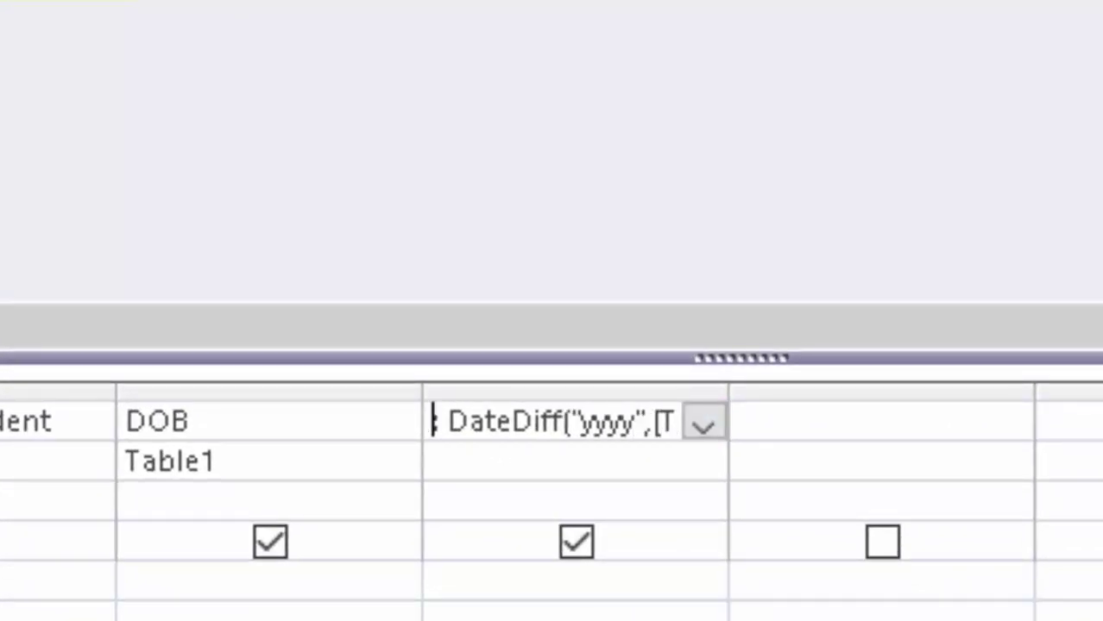
{"action": "type", "text": "Age"}
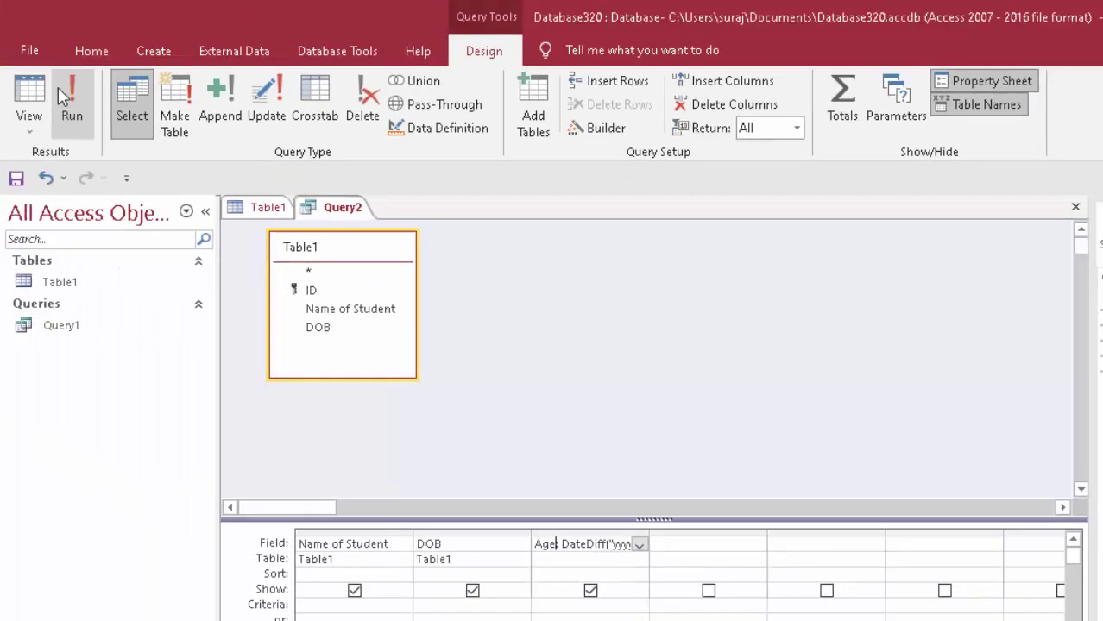
Run Query2, widen its Age column, and reopen Query1 to compare the ages.
{"action": "left_click", "coordinate": [71, 98]}
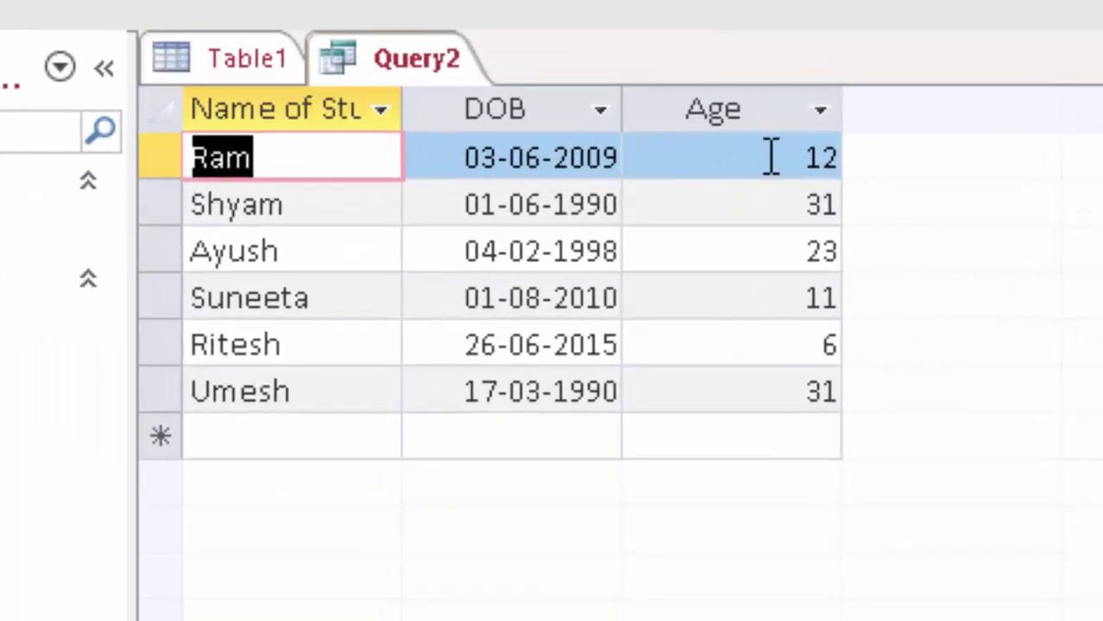
{"action": "left_click_drag", "start_coordinate": [850, 101], "coordinate": [865, 107]}
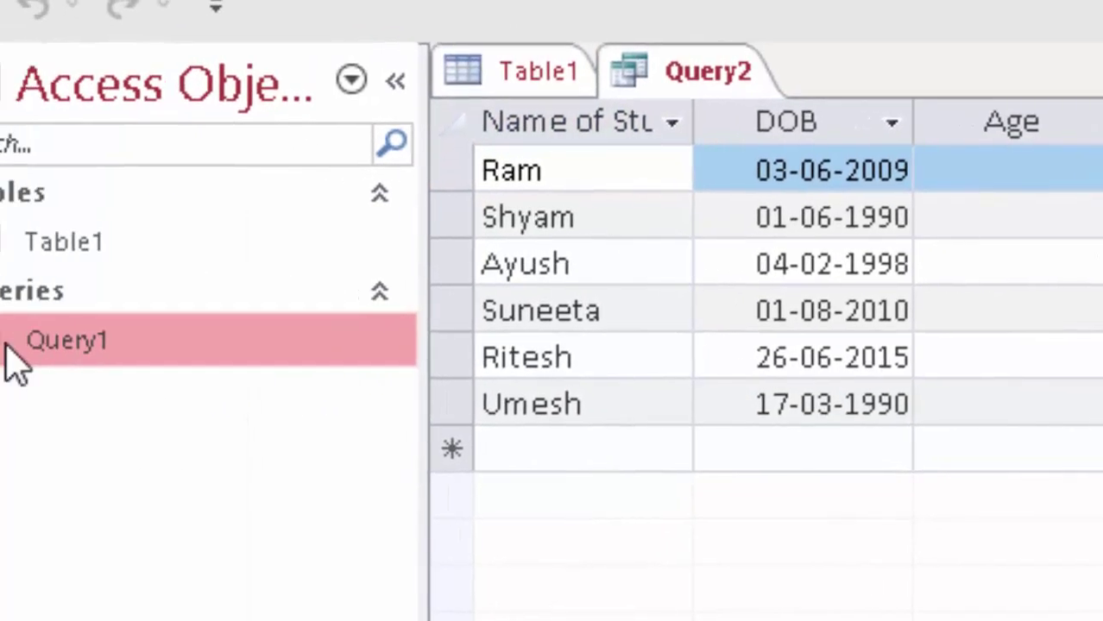
{"action": "double_click", "coordinate": [79, 350]}
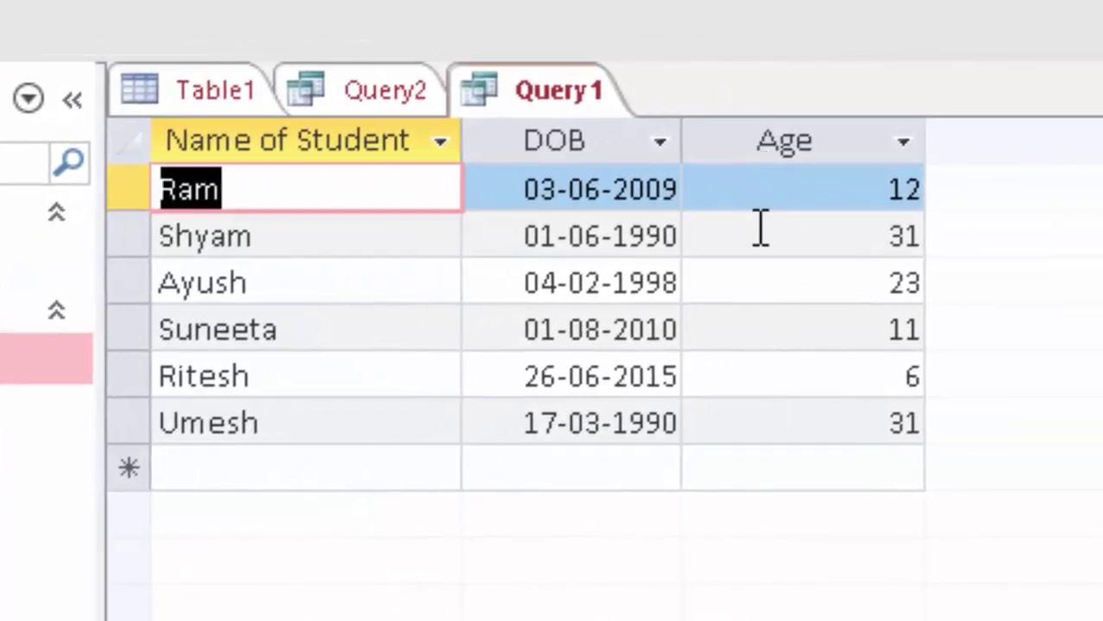
{"action": "left_click", "coordinate": [565, 97]}
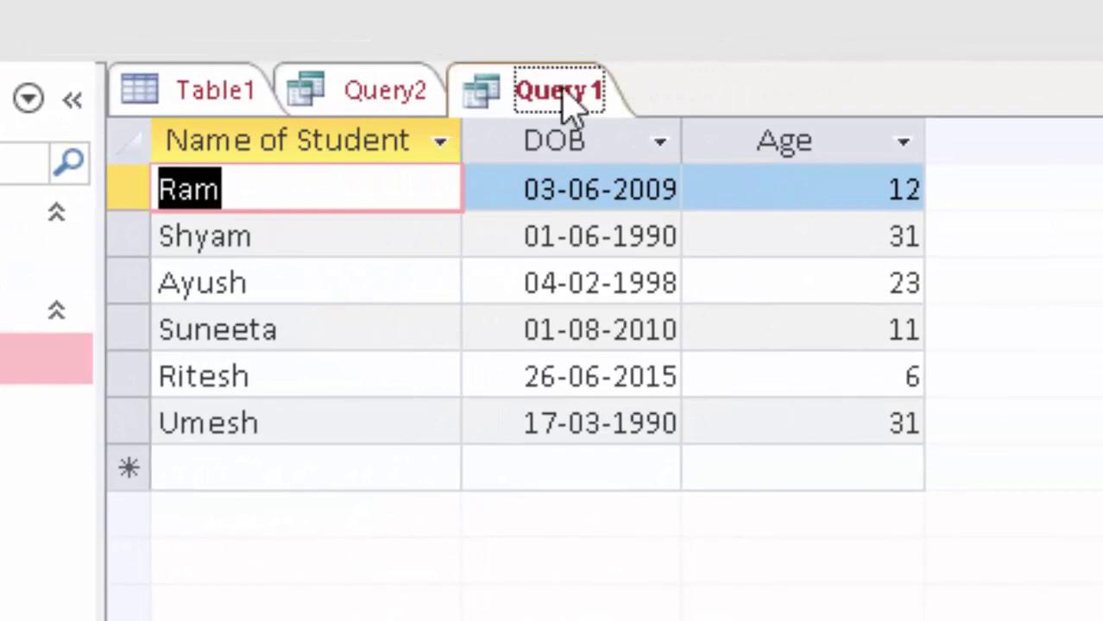